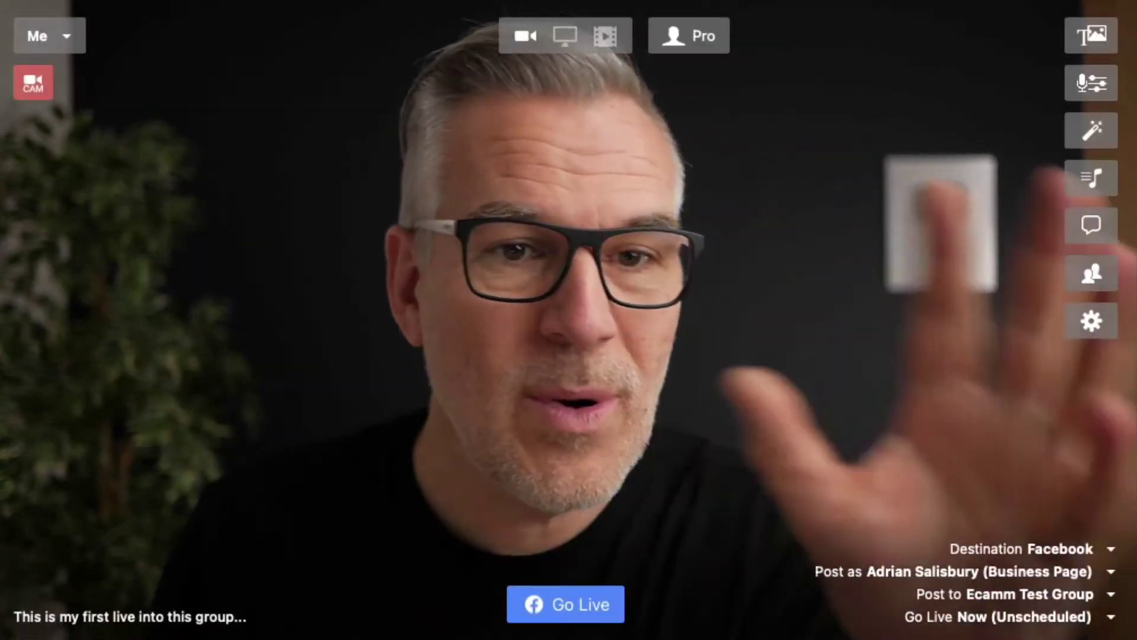
Switch from 'Go Live Now (Unscheduled)' to scheduling the Facebook group live for later.
mouse_move(1096, 576)
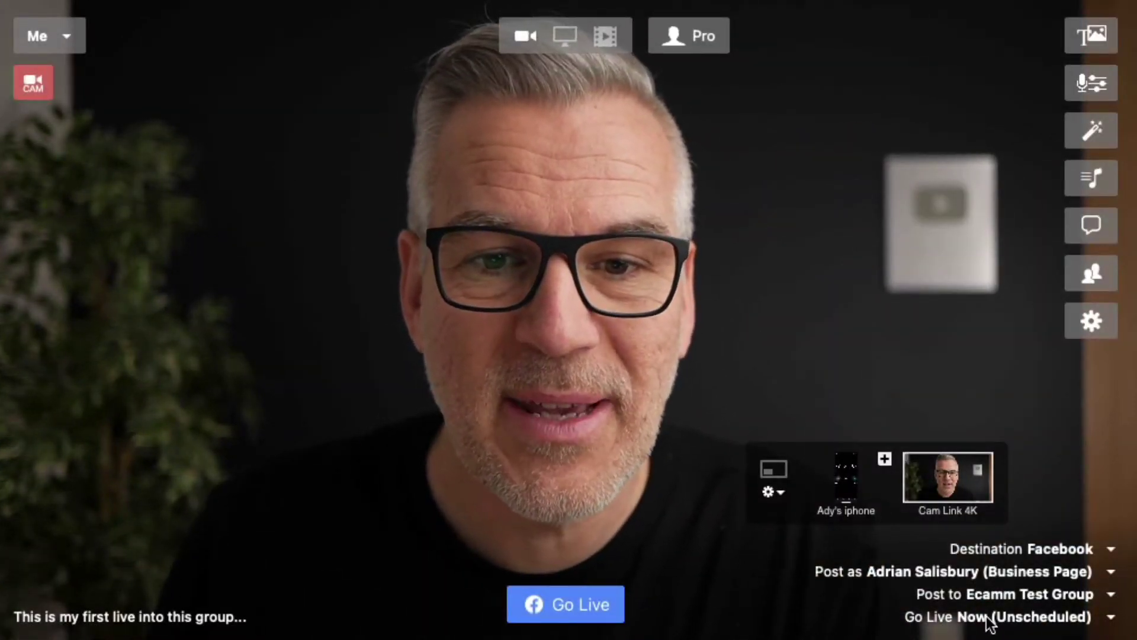
click(941, 617)
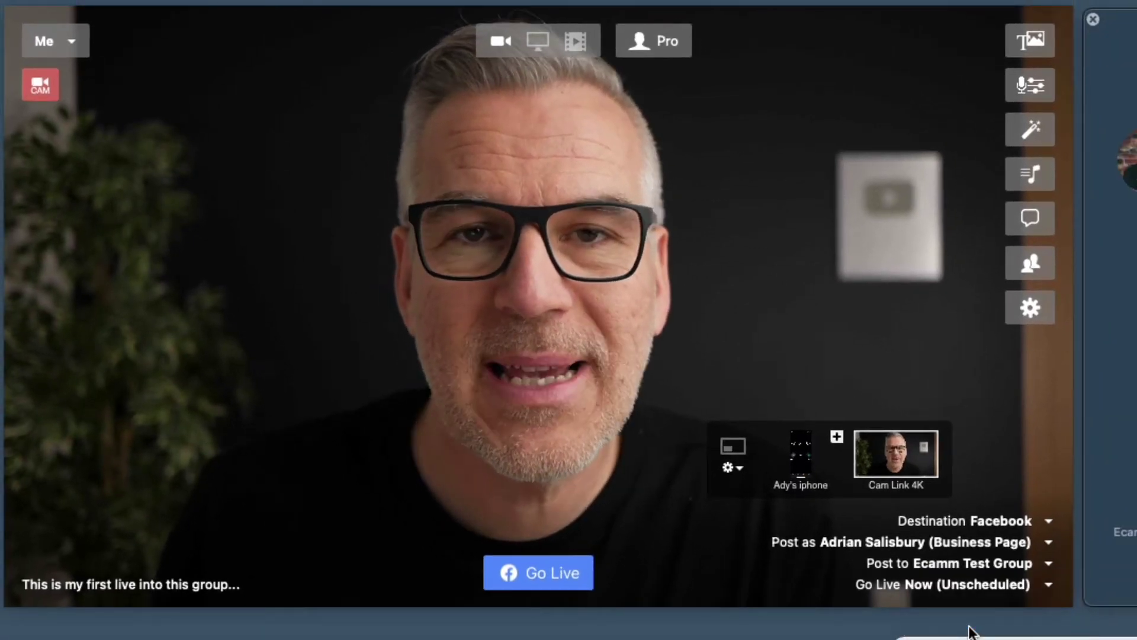
click(972, 631)
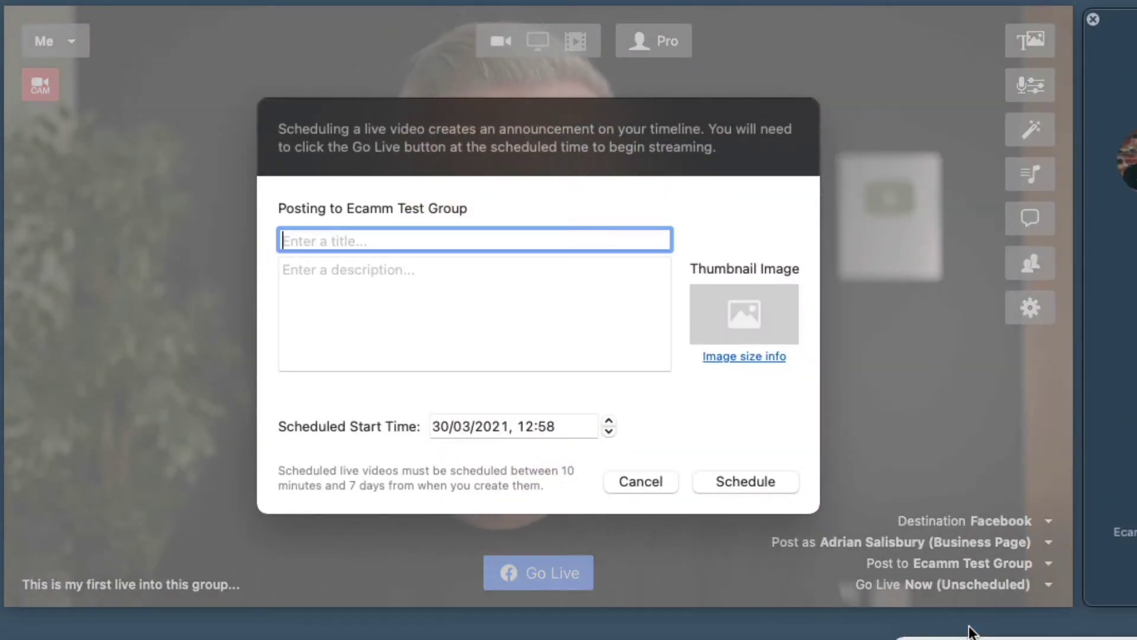
Title the live 'Weekly Support Call' with description 'Please join us for our weekly support call.'.
text(Weekly Support Call)
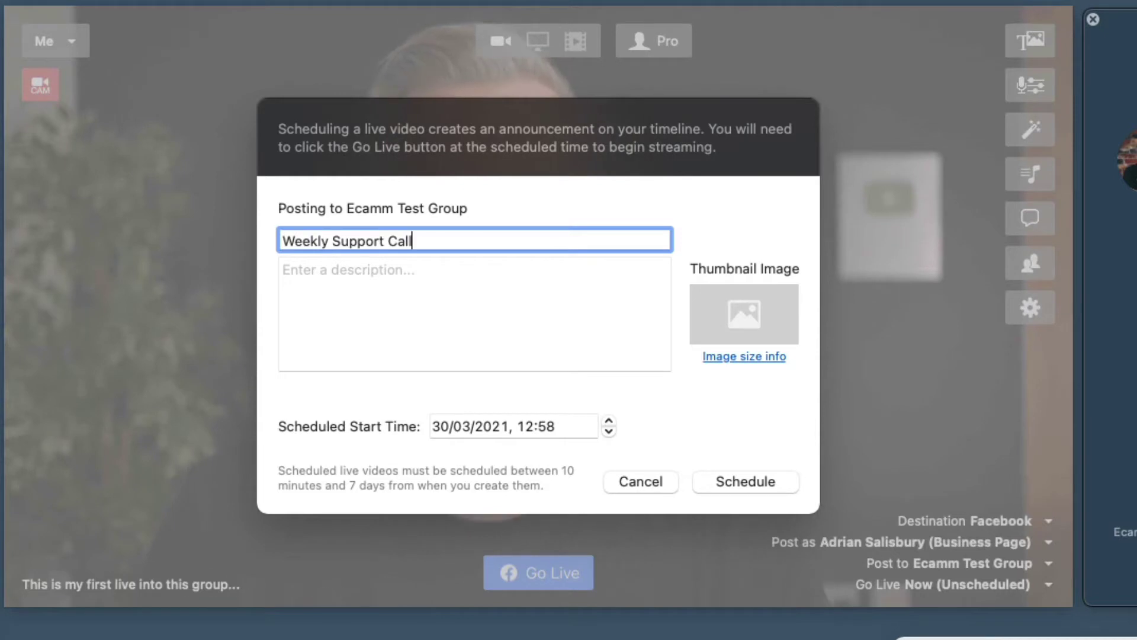
click(457, 274)
text(Please join us for our weekly support call.)
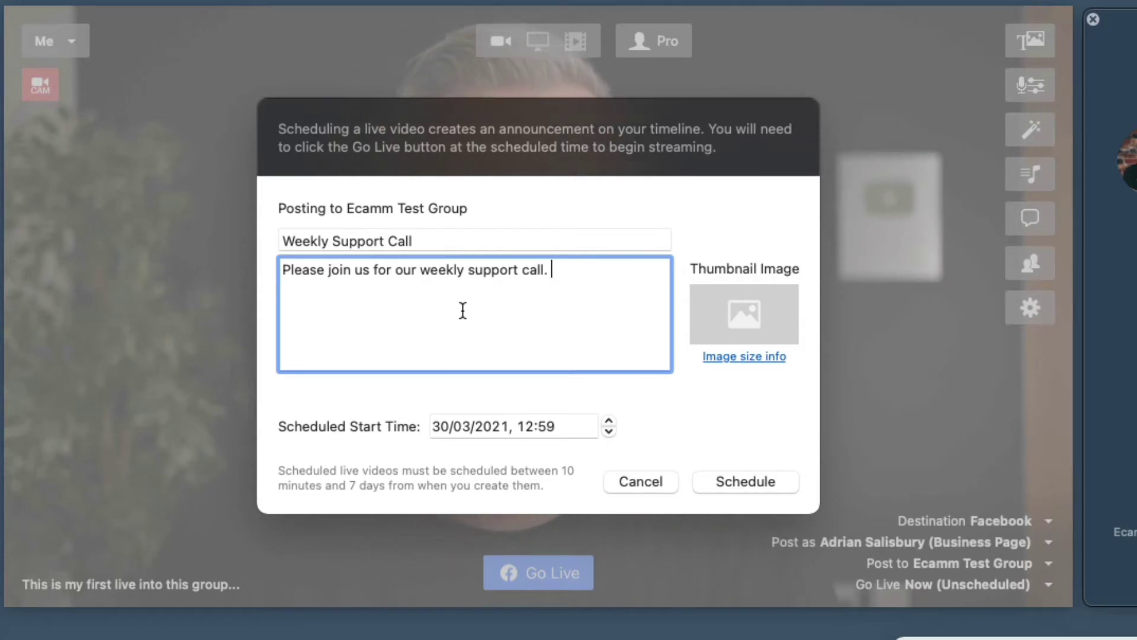
click(441, 426)
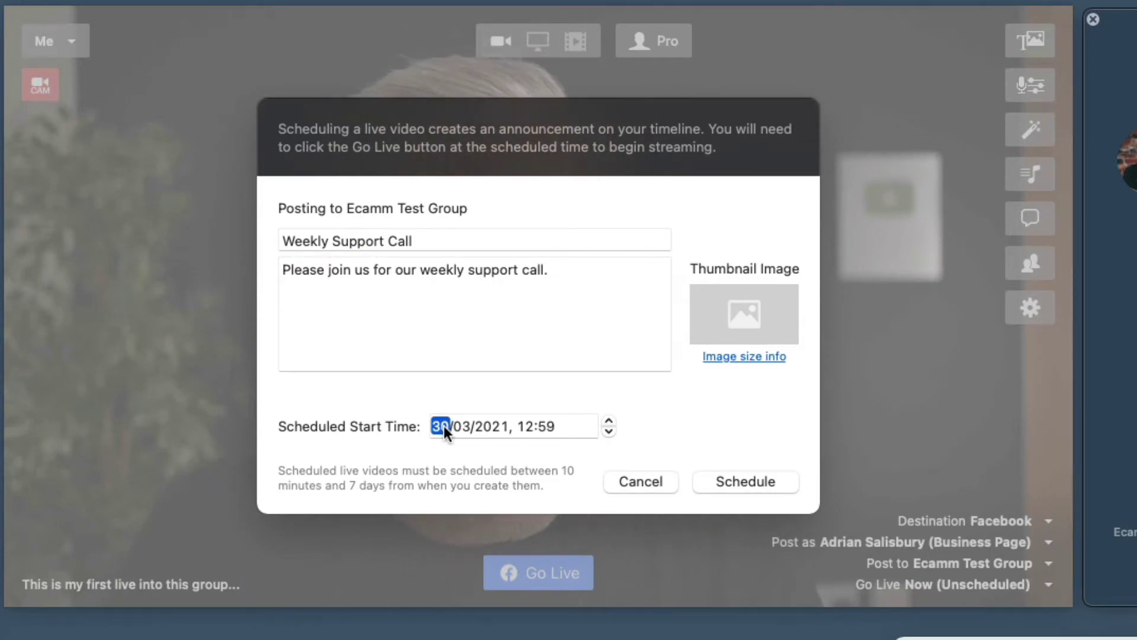
Change the scheduled start time to 31/03/2021 at 17:00.
key(Up)
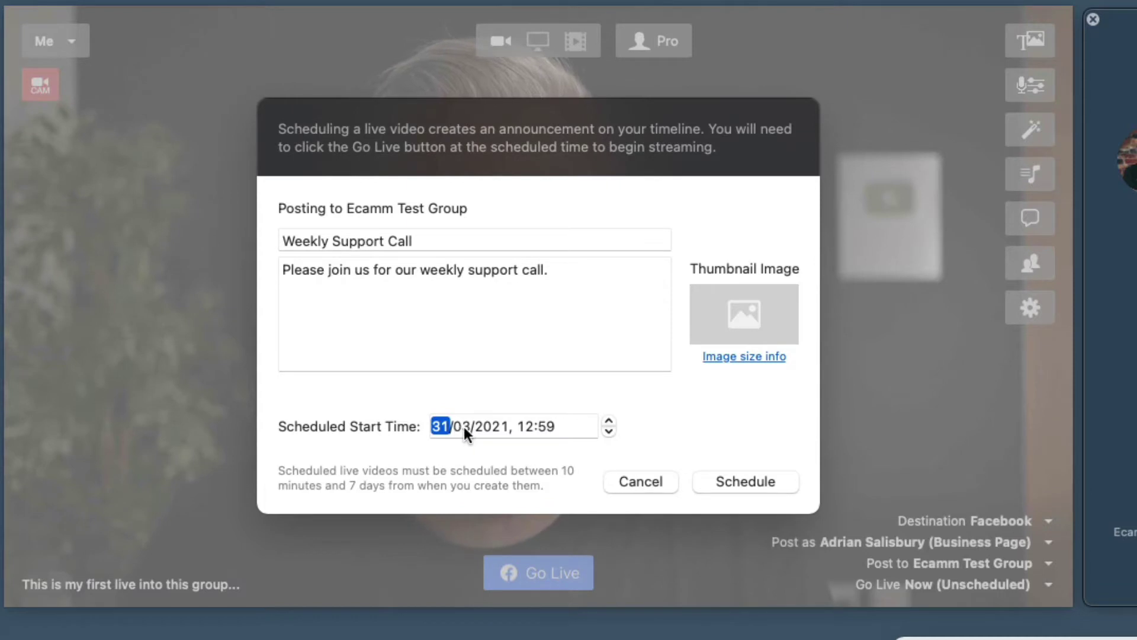
click(530, 427)
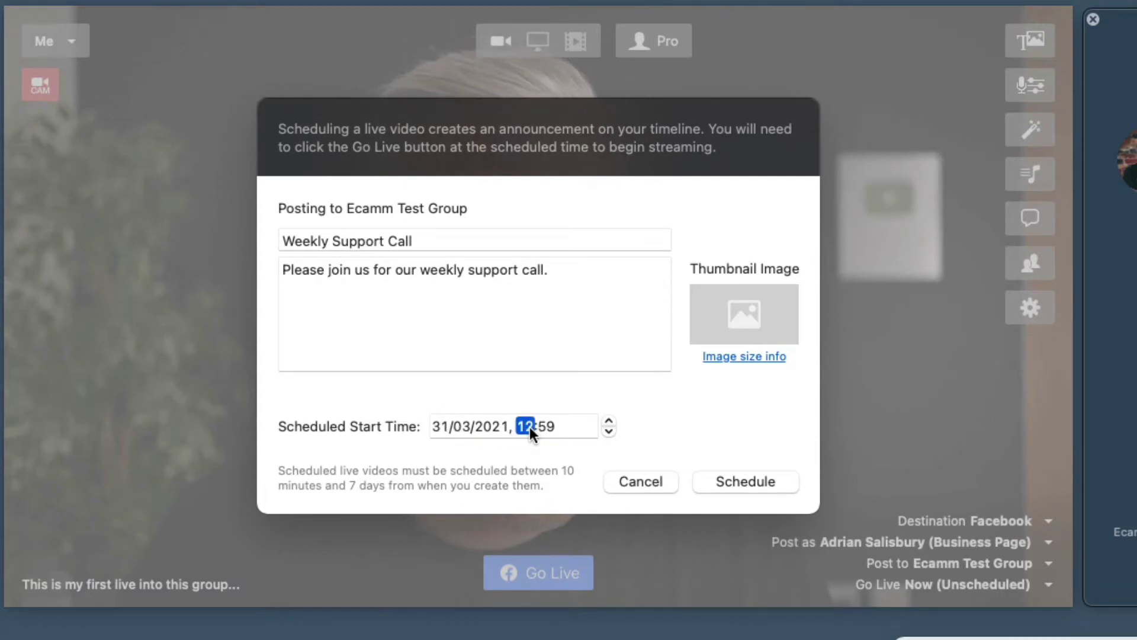
text(17)
click(545, 427)
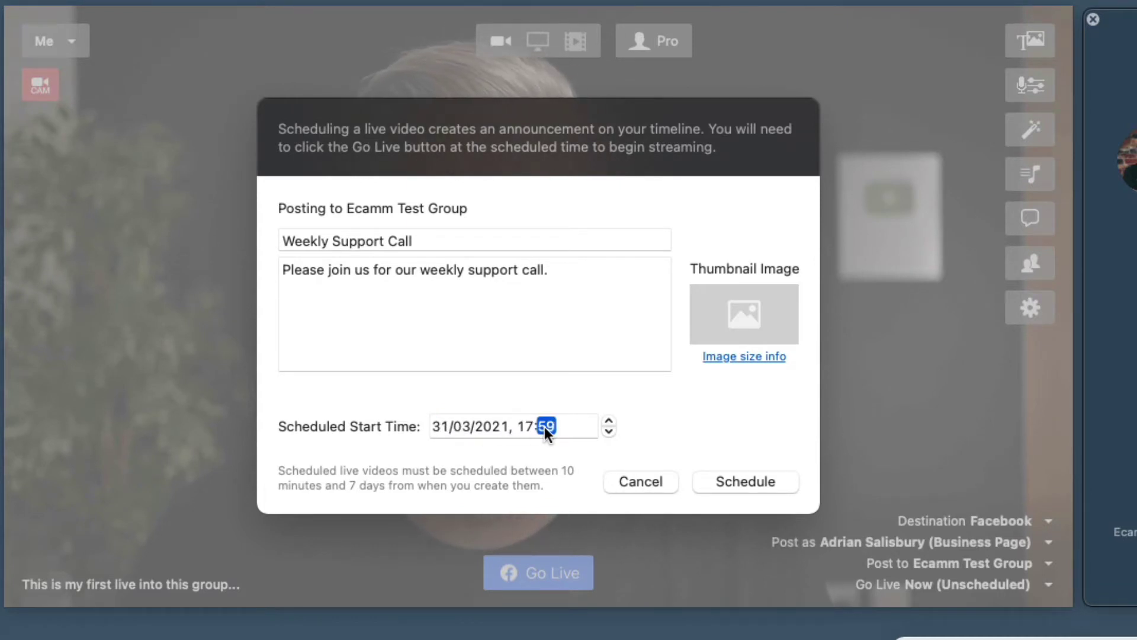
text(00)
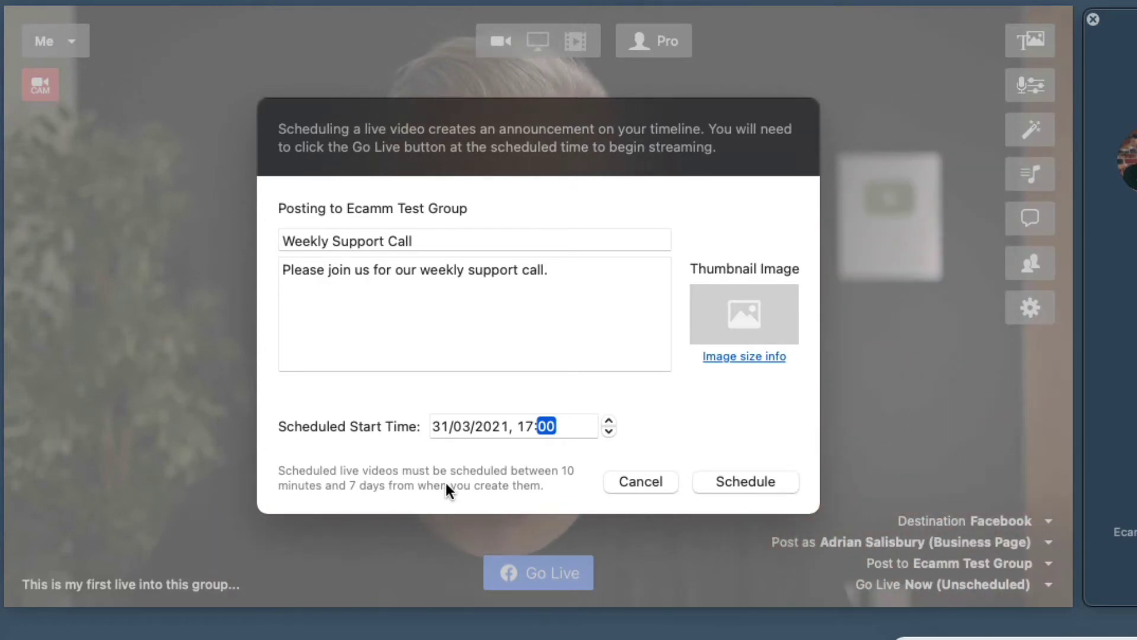
Open the thumbnail image picker, then switch to Snappa's Create a Graphic page in Chrome.
click(744, 317)
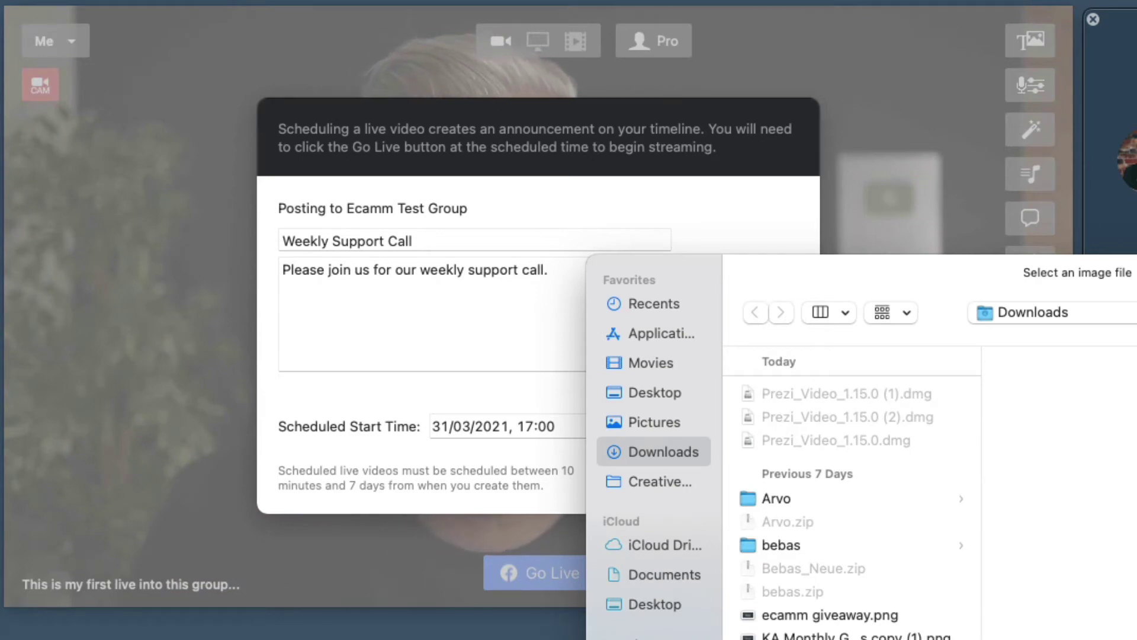
click(1051, 444)
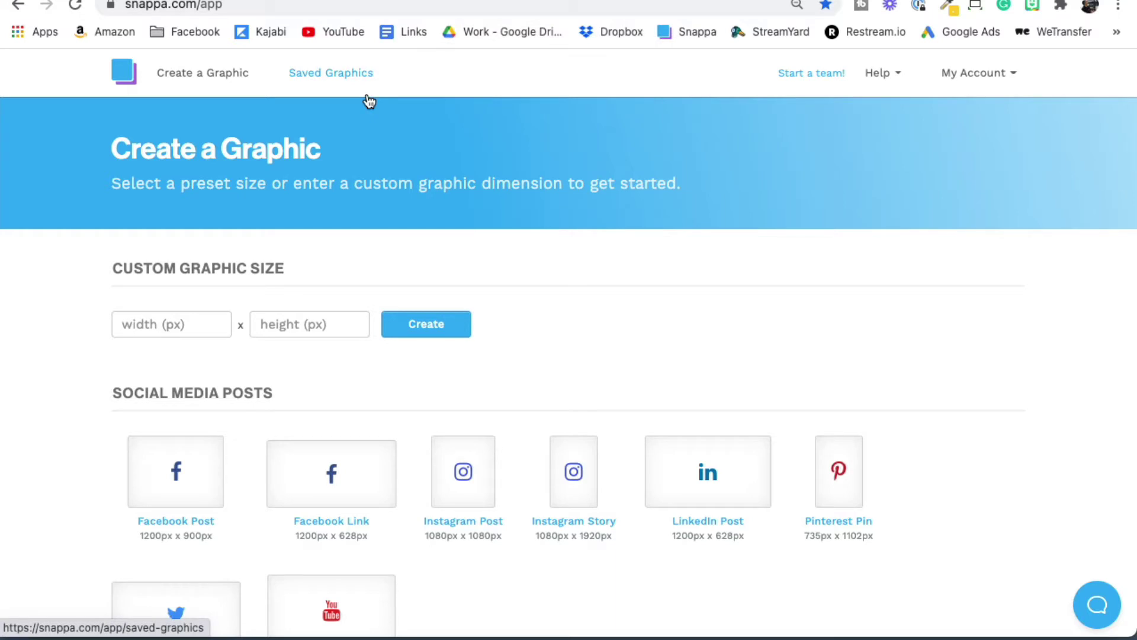
Create a blank 1280 × 720 px YouTube Thumbnail design from scratch.
scroll(510, 109, down, 3)
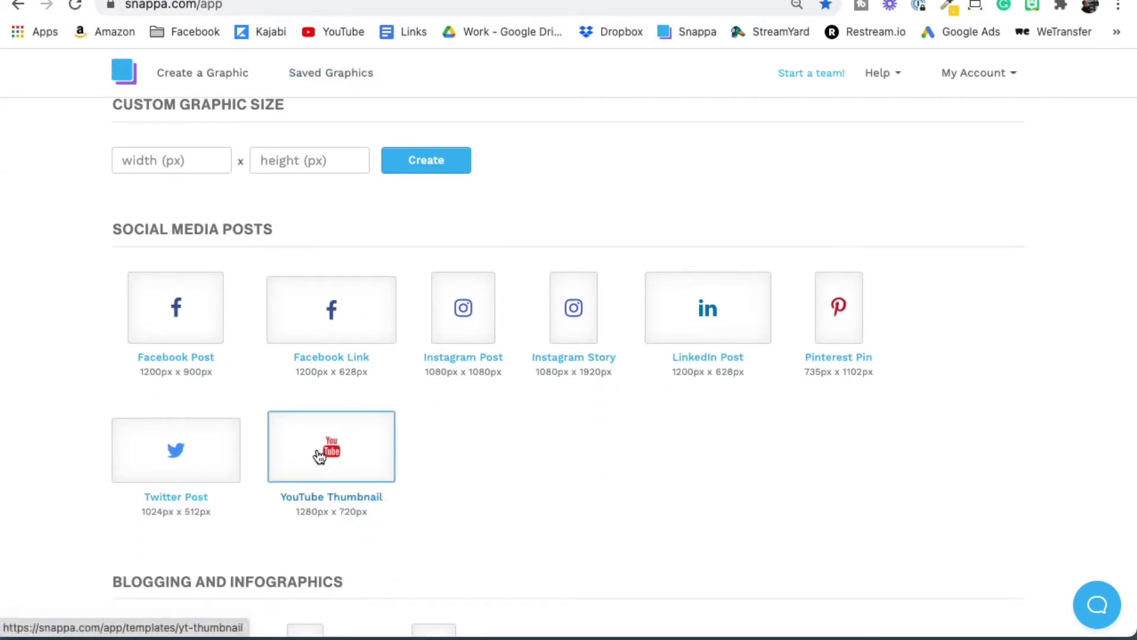
click(320, 456)
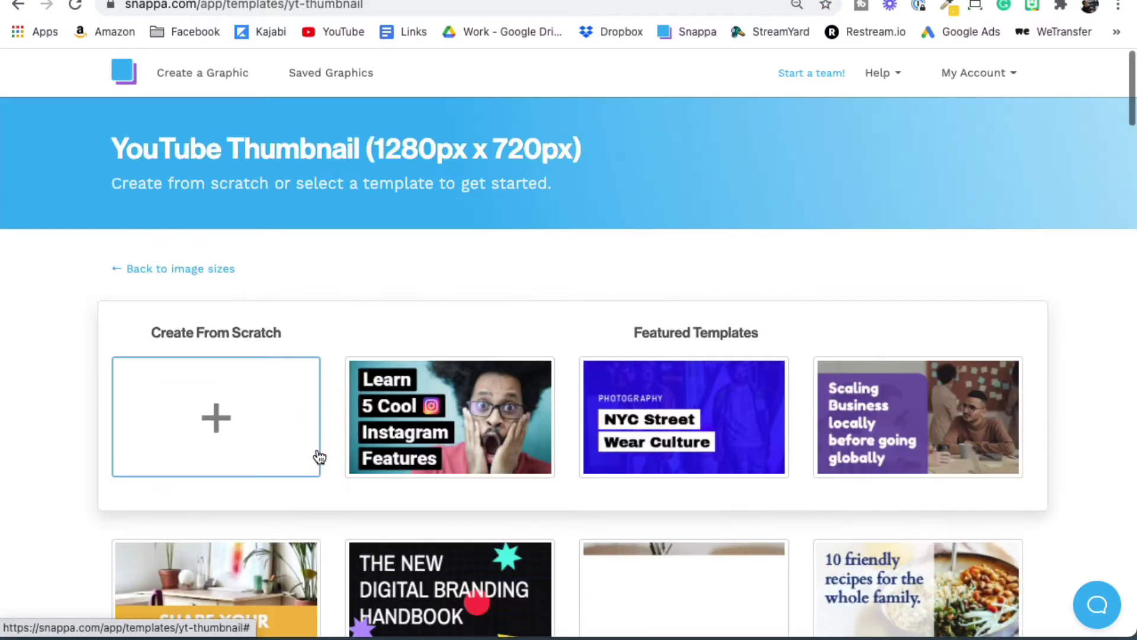
click(218, 419)
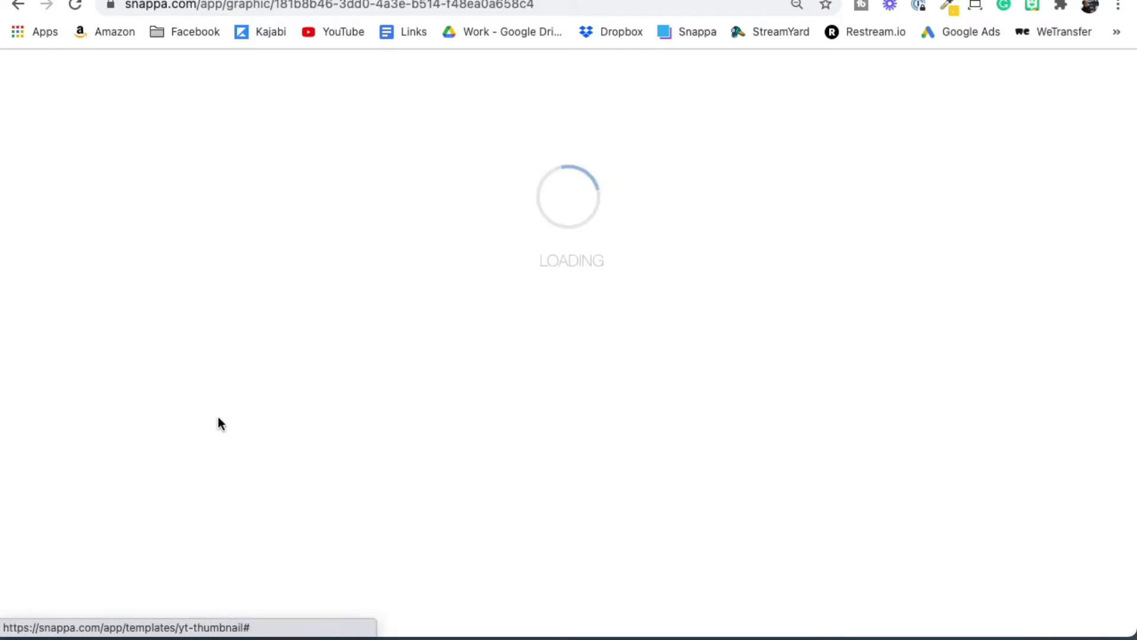
Set the thumbnail background colour to dark blue #34495d.
click(21, 126)
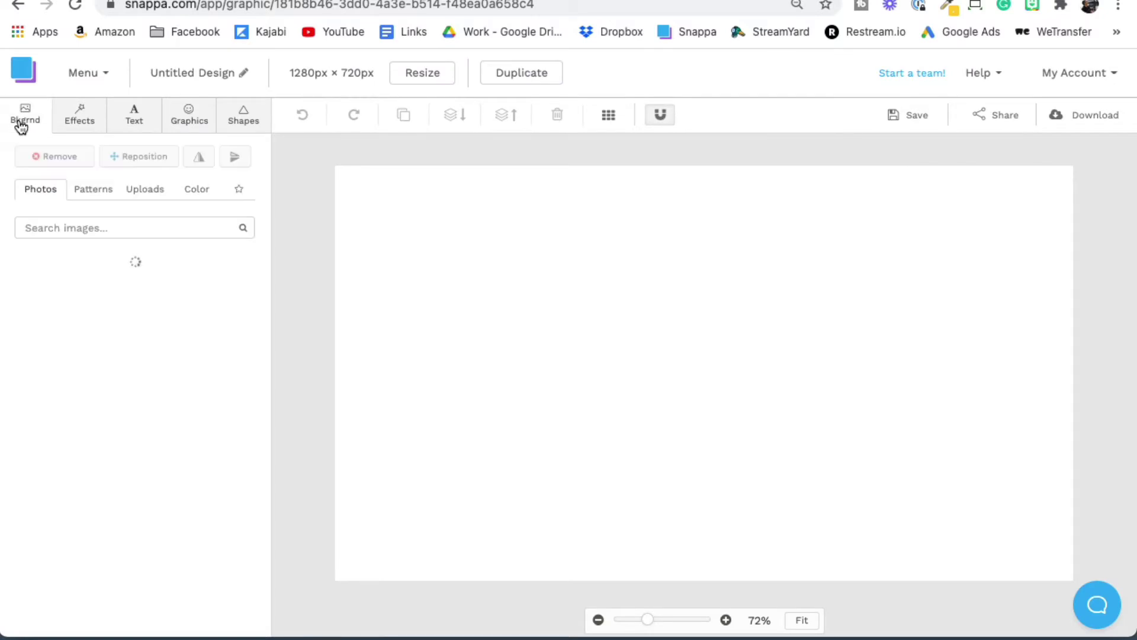
click(192, 187)
click(151, 224)
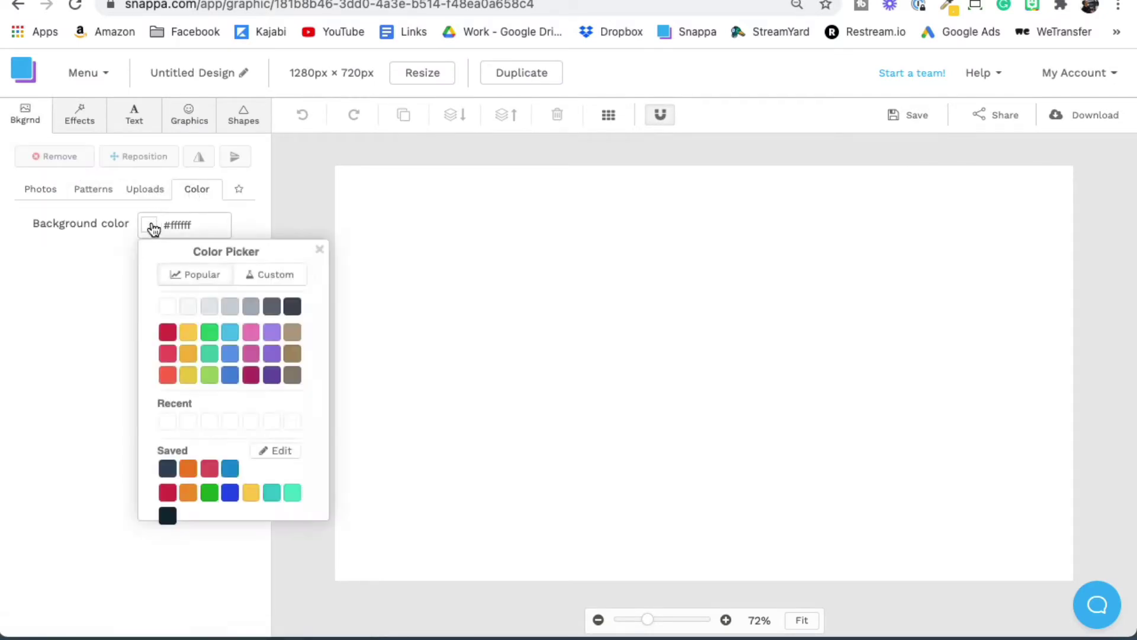
click(168, 469)
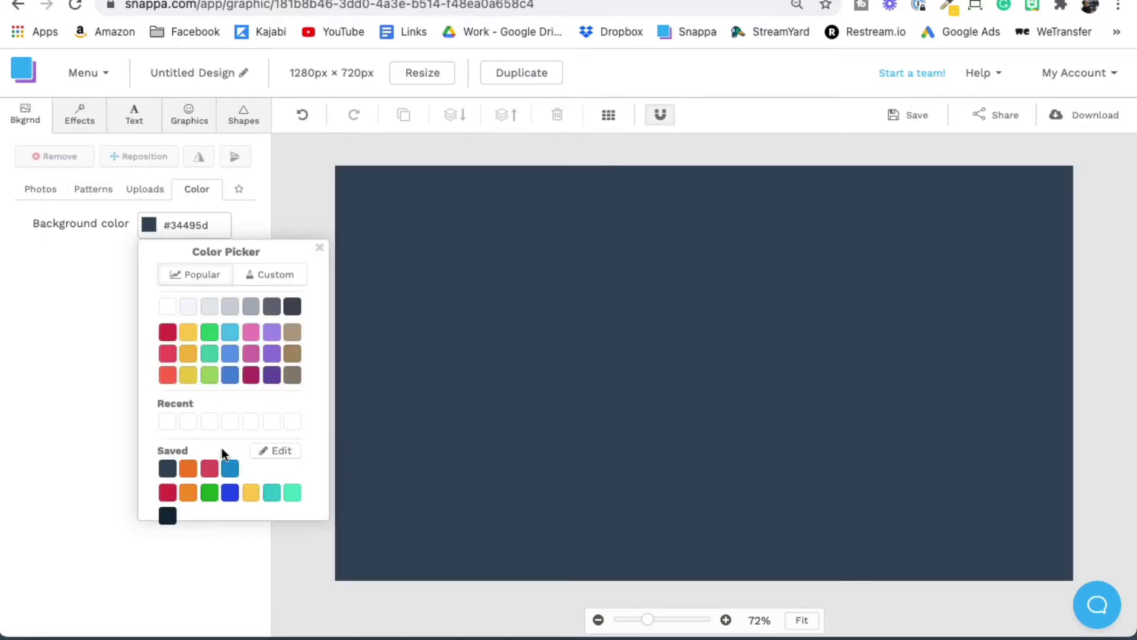
Add a white heading, widened to one line and enlarged to font size 92.
click(135, 116)
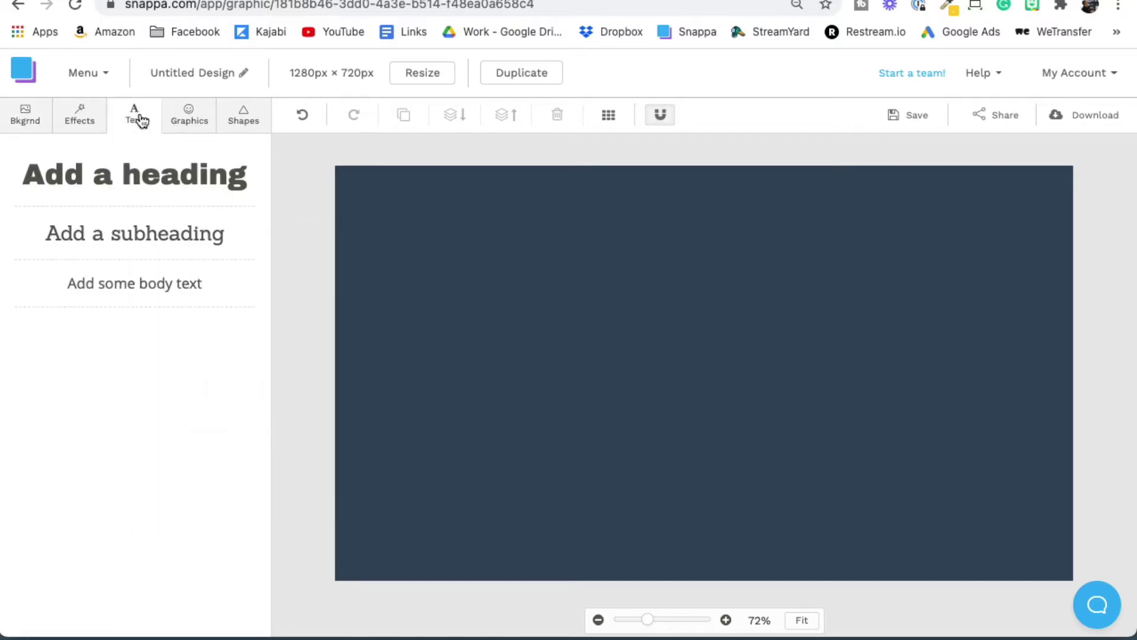
click(137, 168)
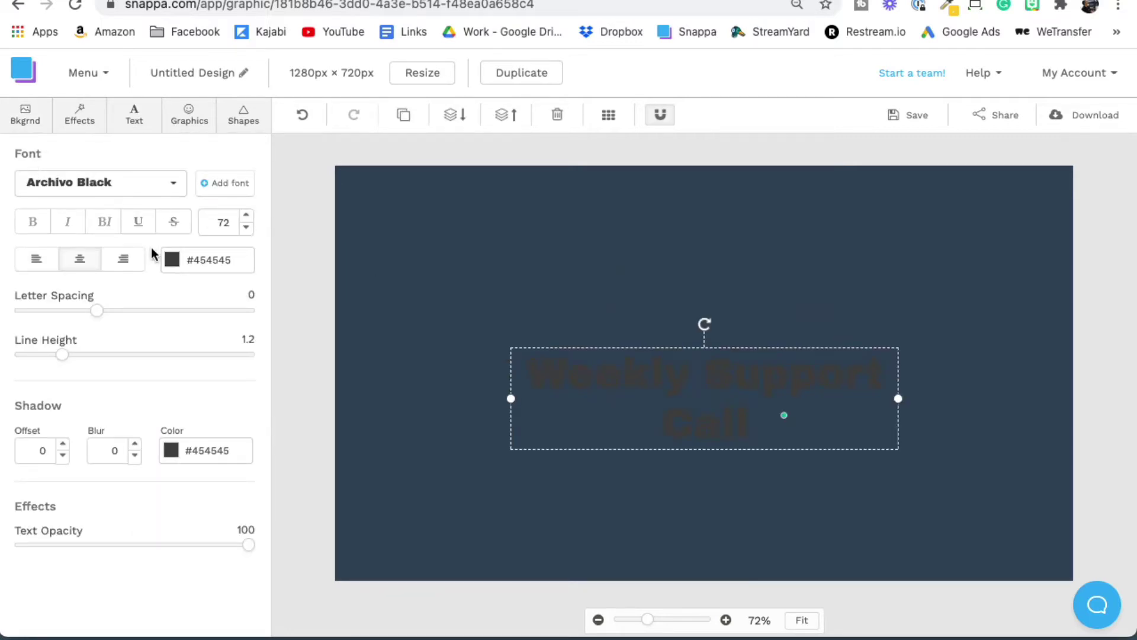
click(171, 264)
click(189, 342)
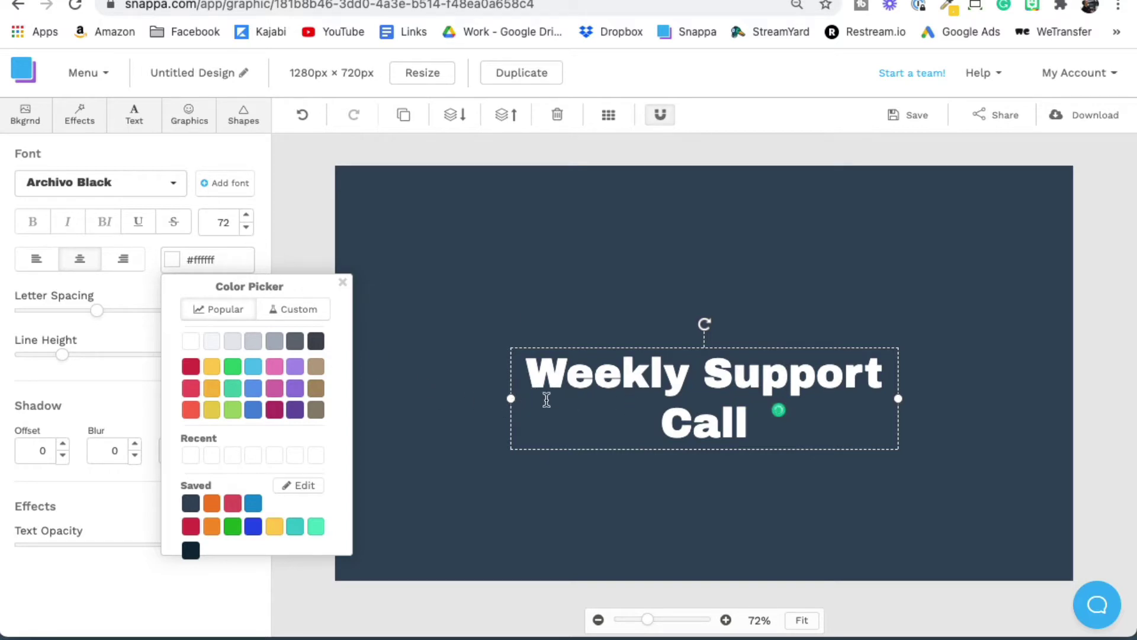
drag(511, 399, 343, 392)
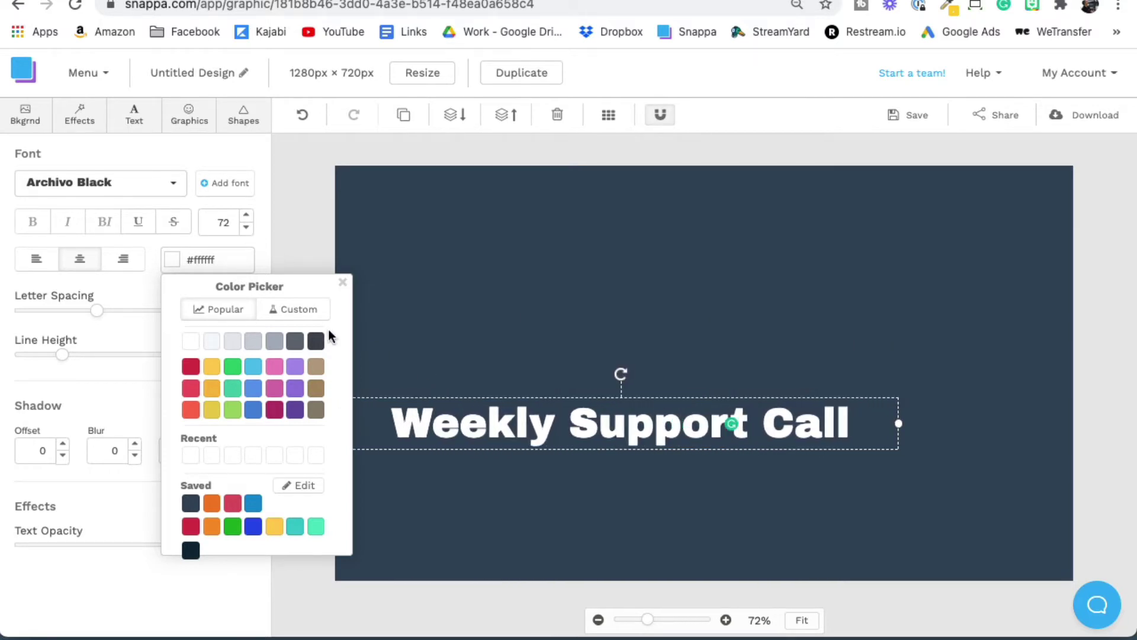
click(247, 216)
drag(248, 216, 248, 216)
key(Escape)
Place the uploaded cartoon face image and shrink it to fit the canvas.
click(189, 114)
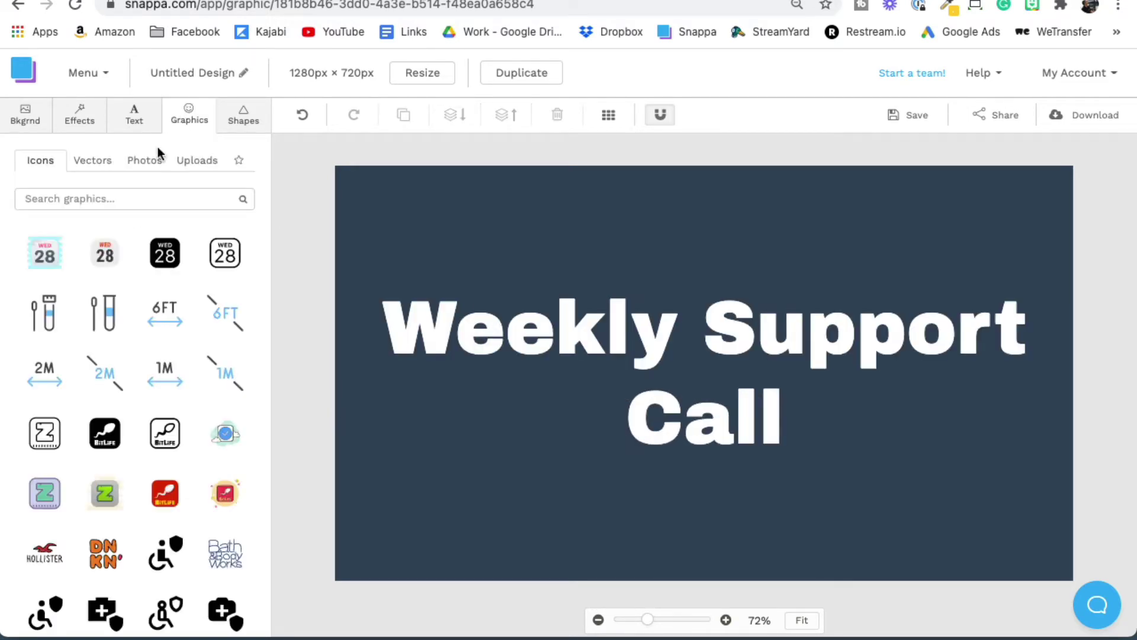
click(190, 160)
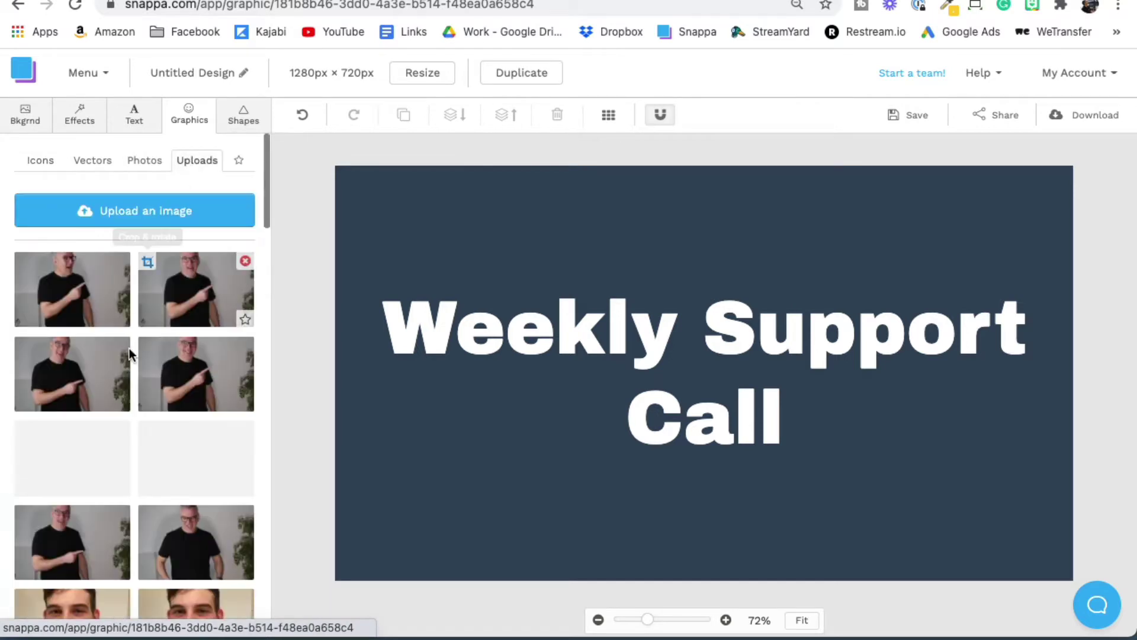
scroll(192, 355, down, 10)
click(193, 355)
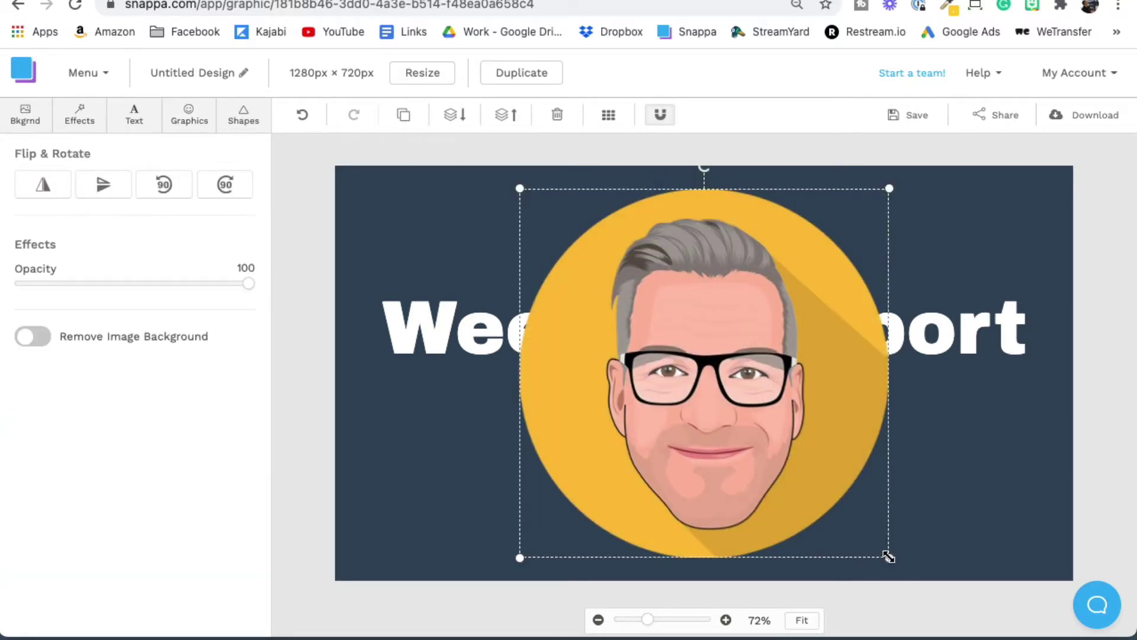
drag(886, 553, 747, 416)
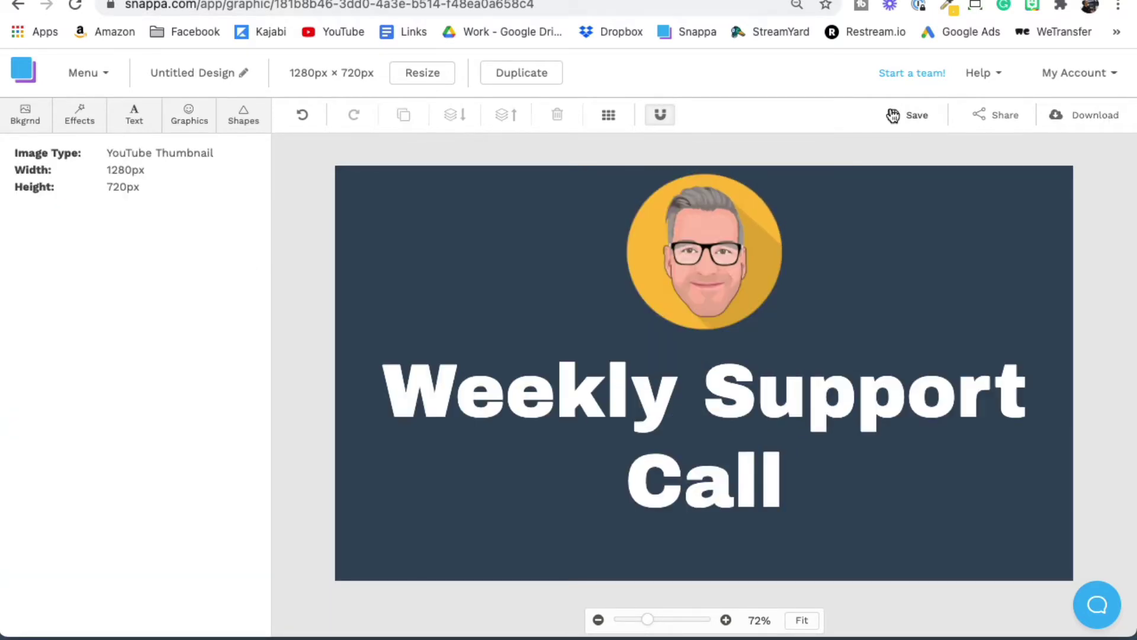
Download the thumbnail as a high-res PNG.
click(1085, 119)
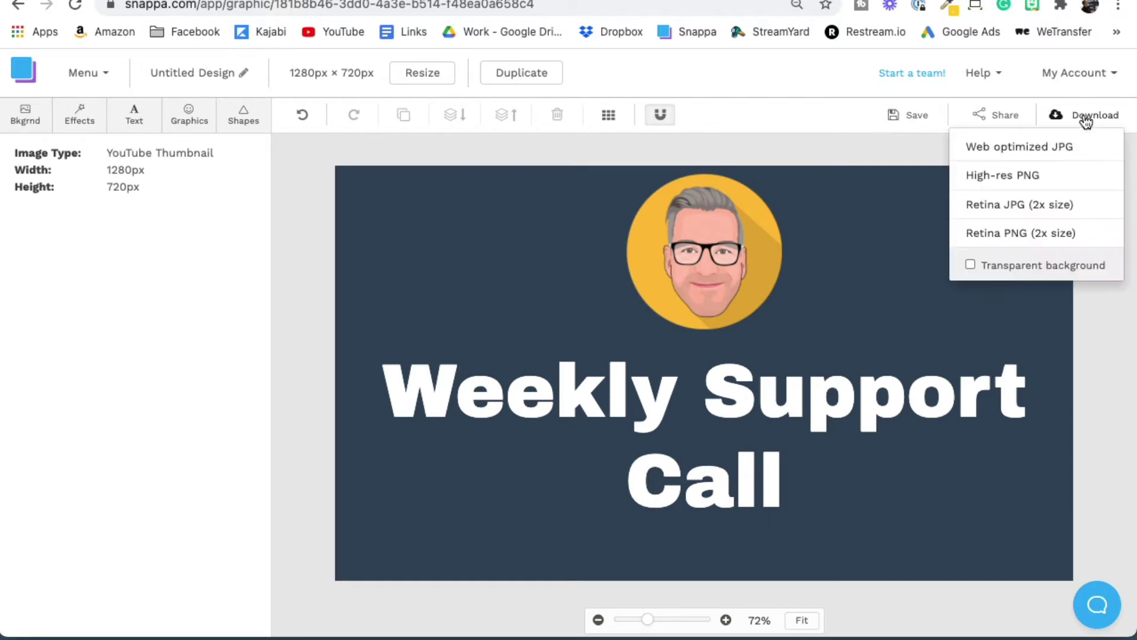
click(1016, 173)
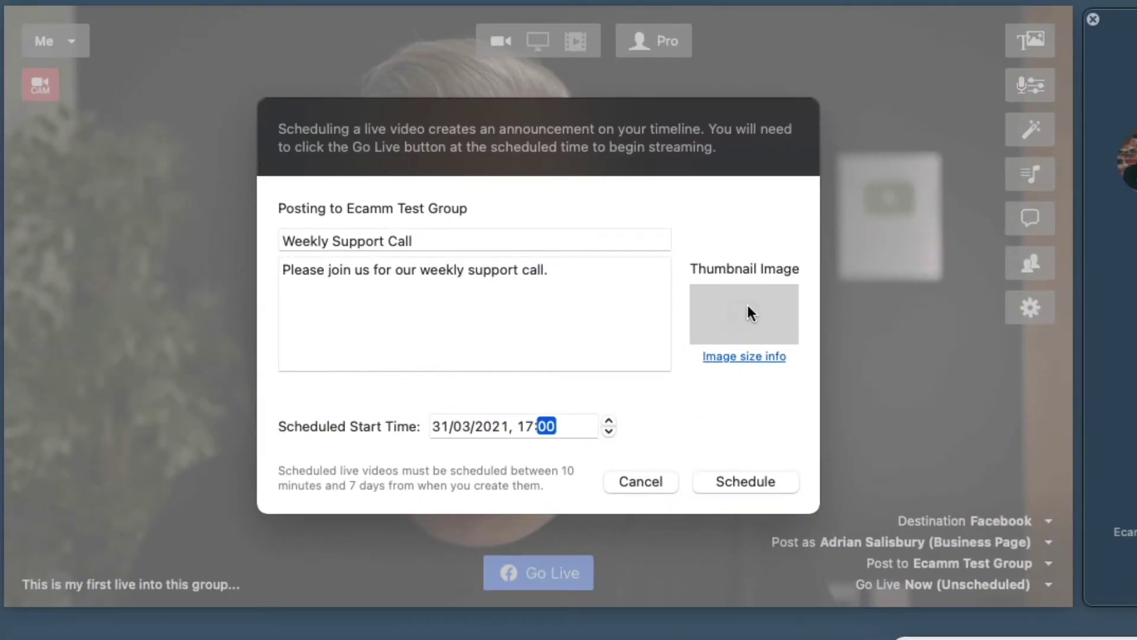
Set Untitled Design (14).png as the scheduled live's thumbnail image.
click(749, 308)
click(806, 463)
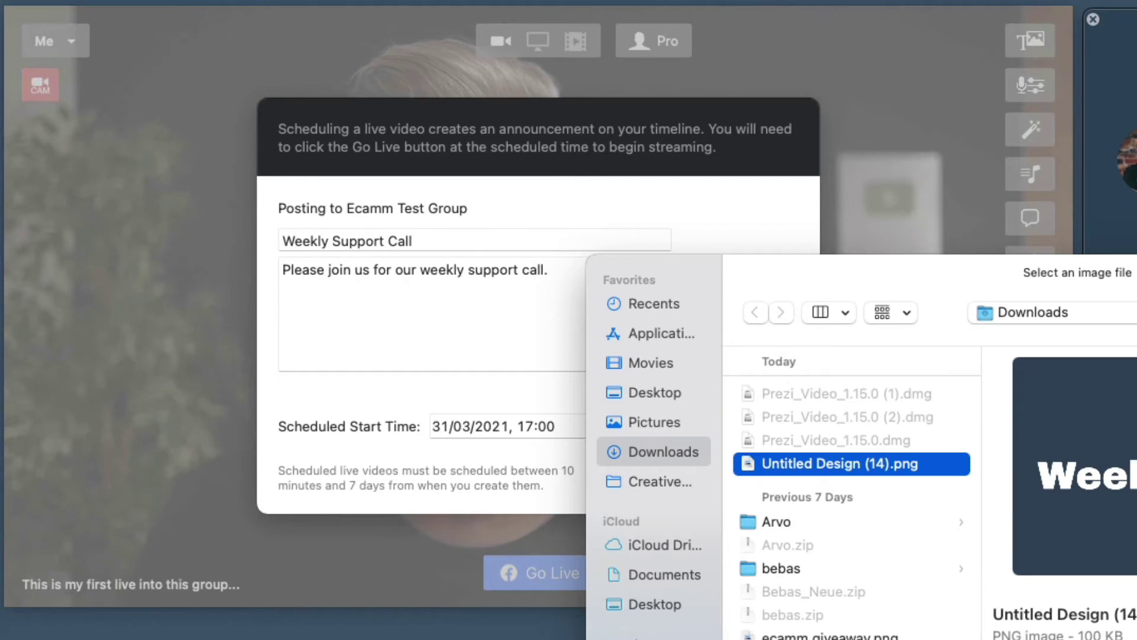
key(Return)
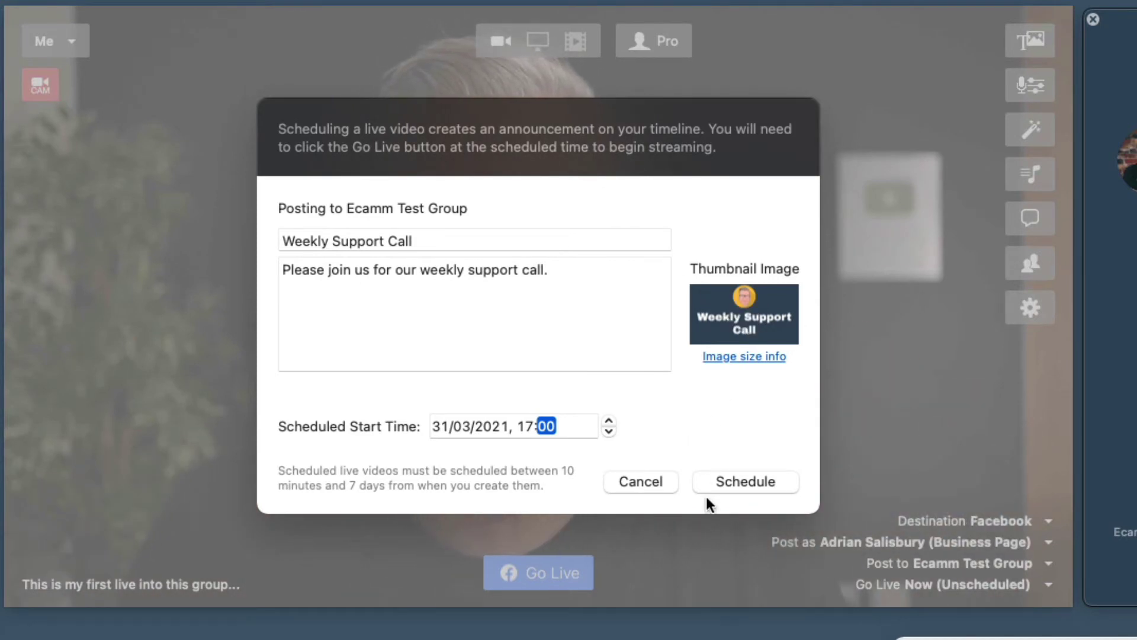
Schedule the live and view its post on Facebook from the Ecamm Live Beta menu.
click(744, 480)
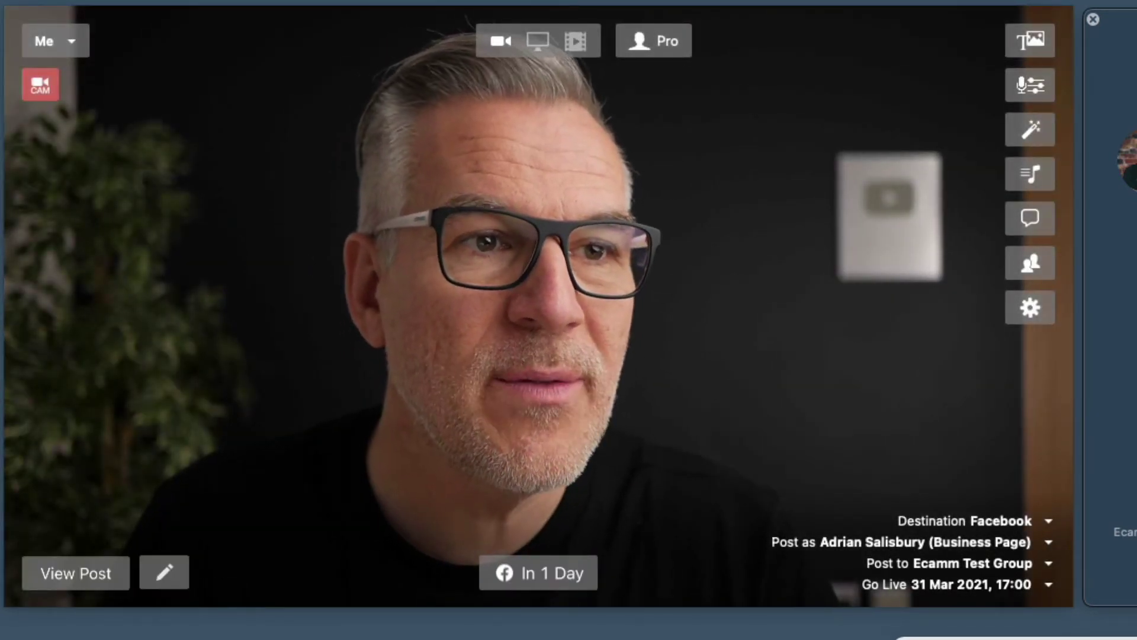
click(3, 1)
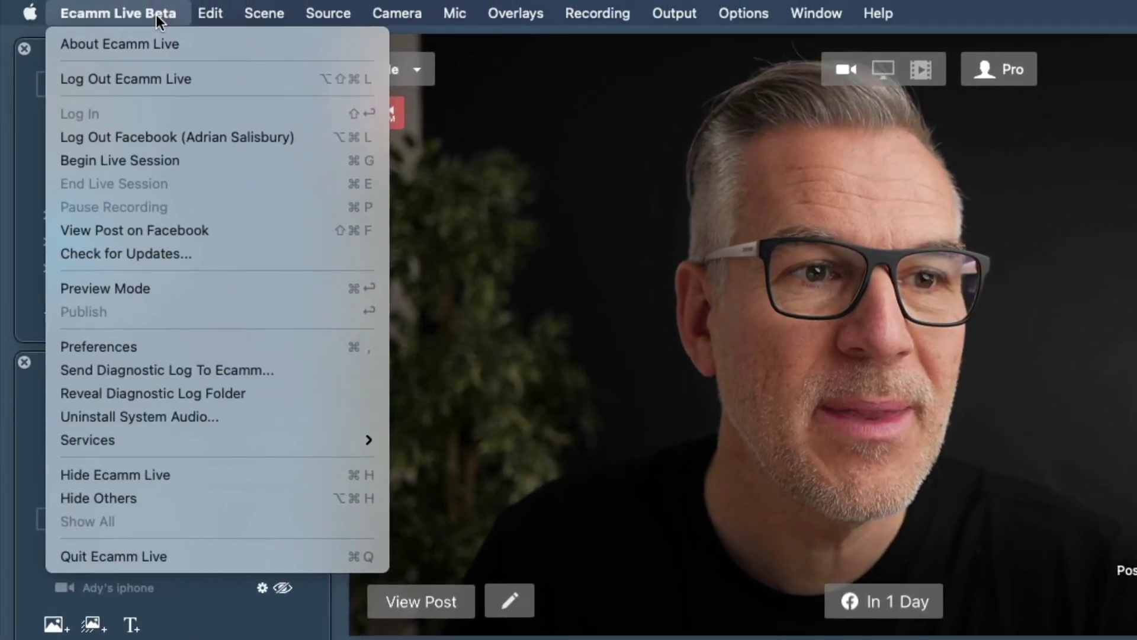
click(168, 230)
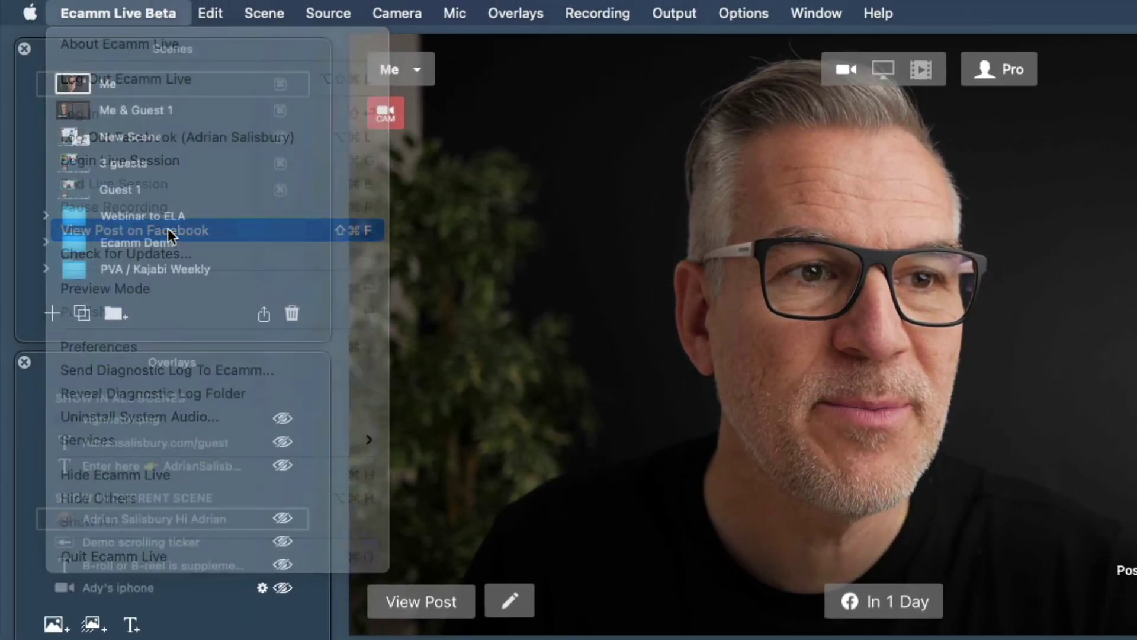
scroll(685, 401, down, 4)
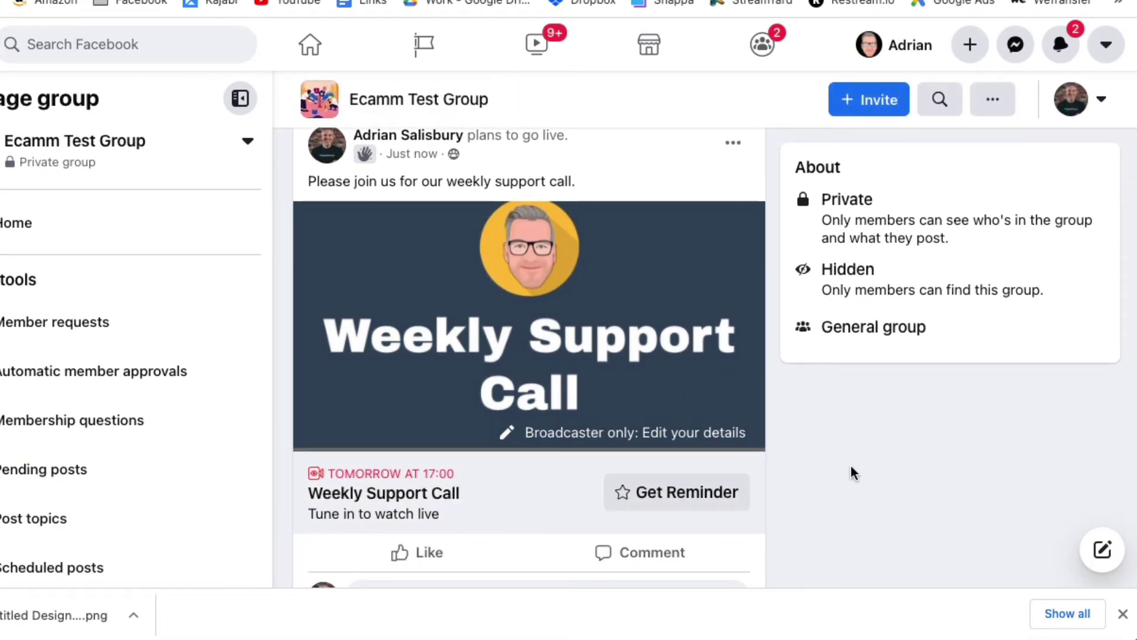
Find the Weekly Support Call post in Ecamm Test Group and turn on Get Reminder.
scroll(850, 472, up, 1)
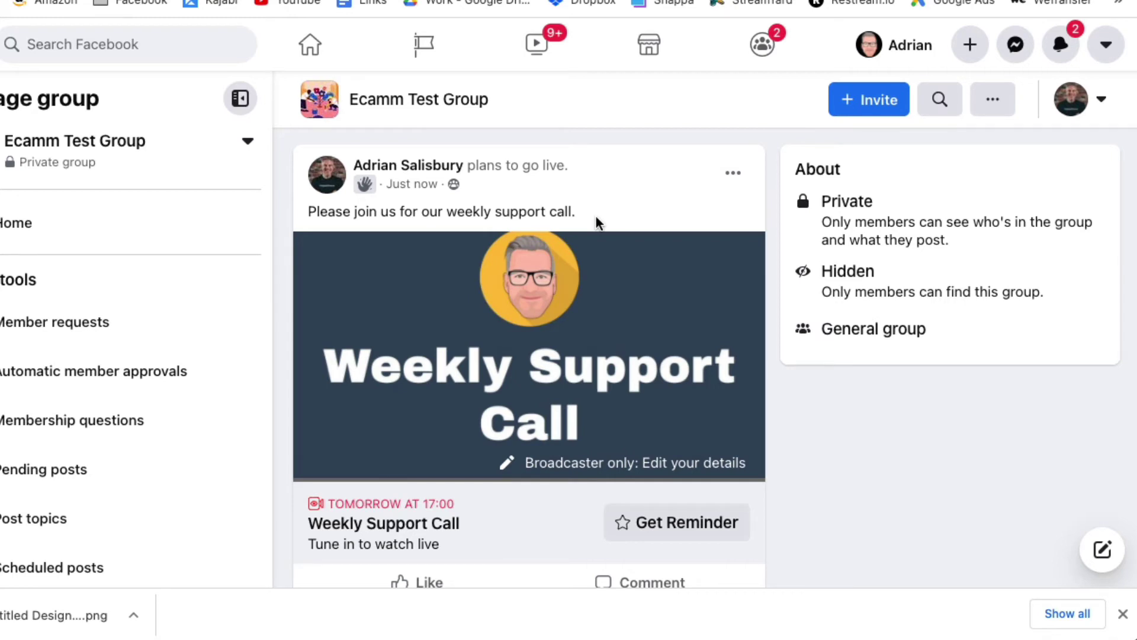
scroll(596, 220, down, 1)
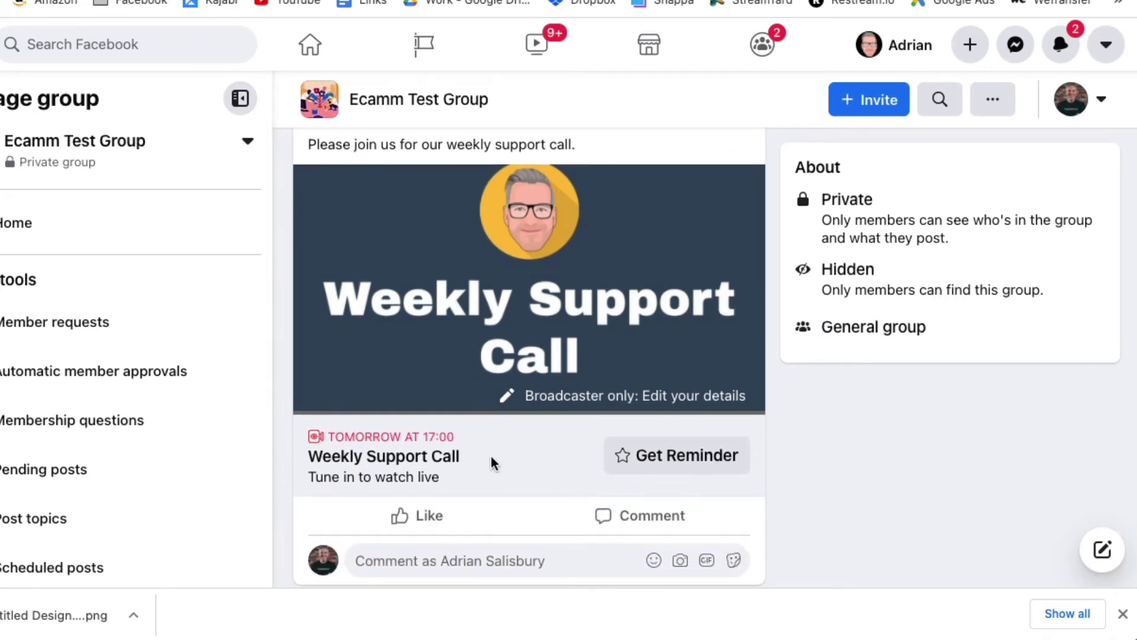
scroll(436, 457, up, 2)
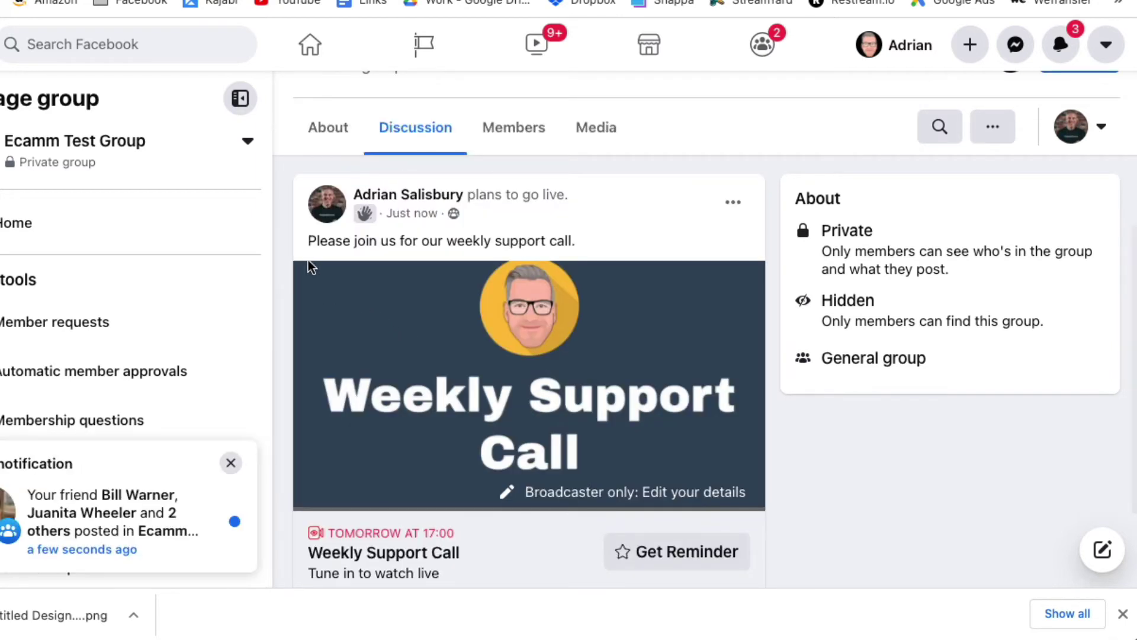
scroll(602, 254, down, 2)
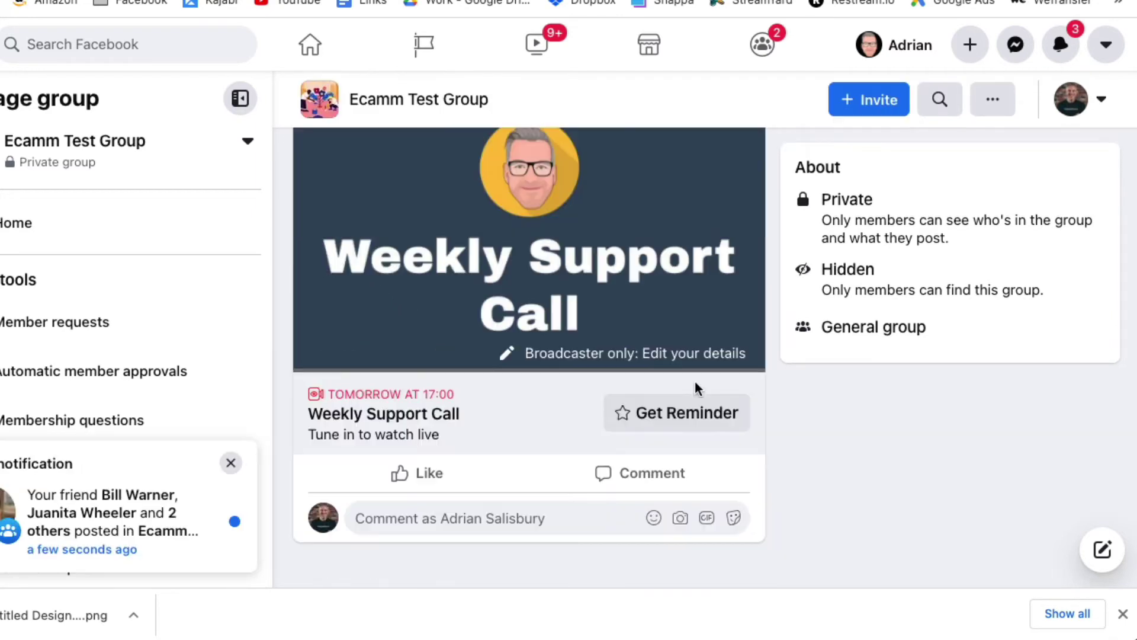
click(692, 417)
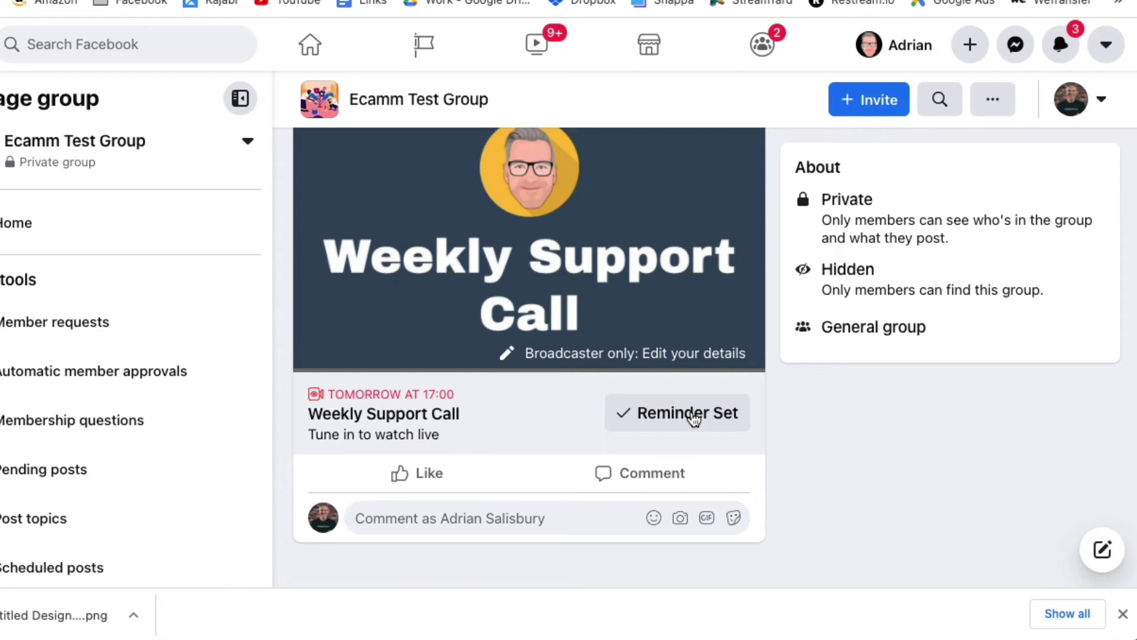
Write a comment on the Weekly Support Call announcement.
click(552, 521)
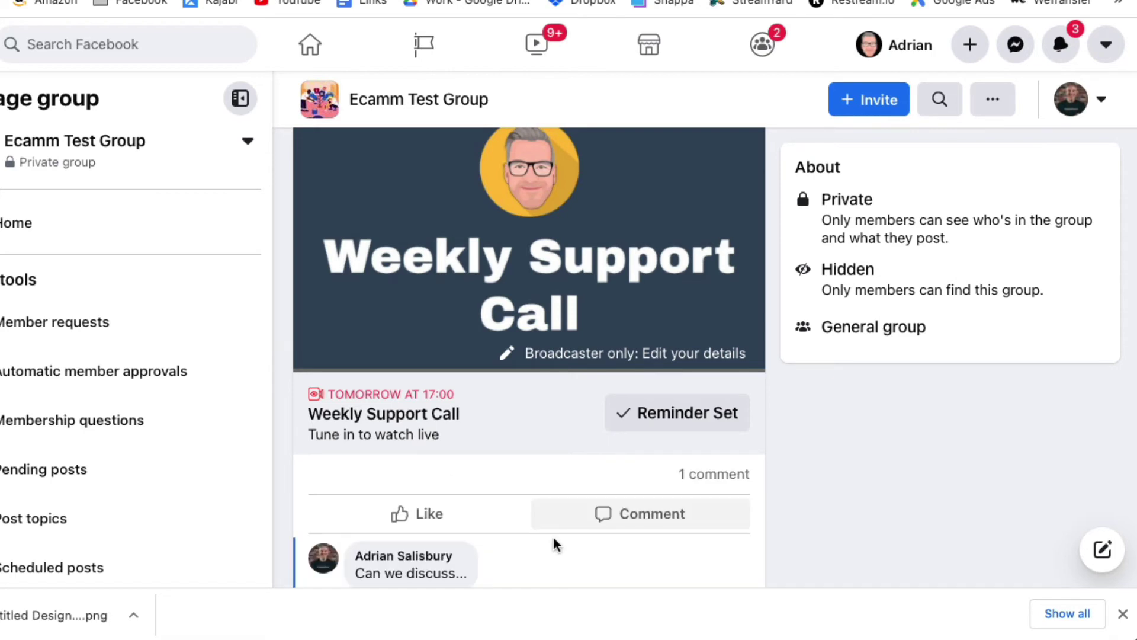
scroll(553, 544, down, 2)
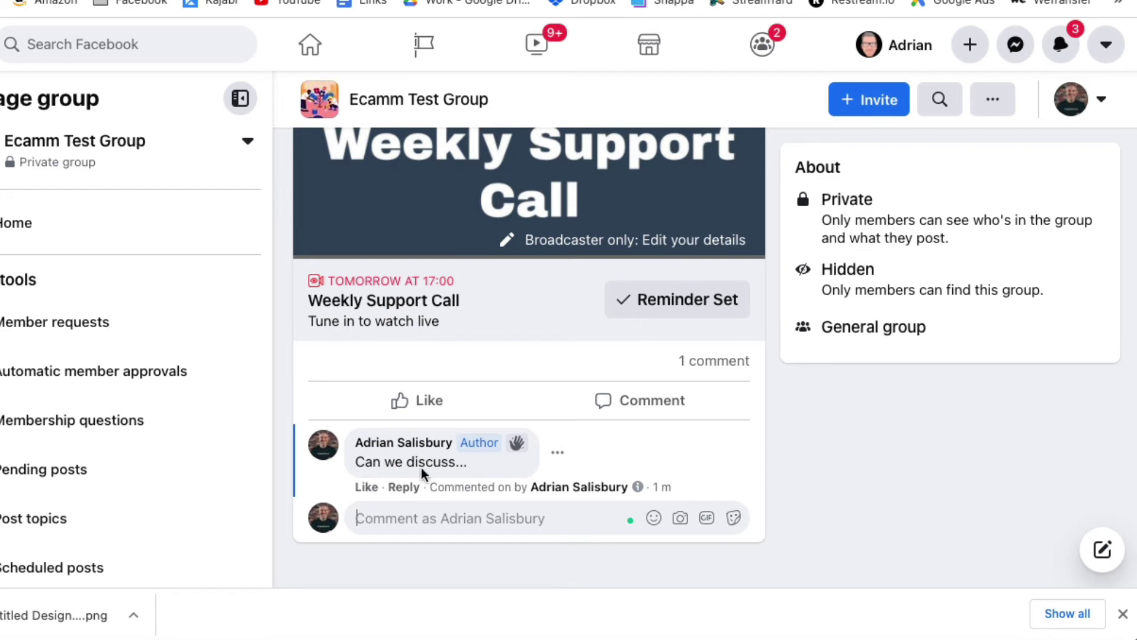
scroll(905, 461, up, 5)
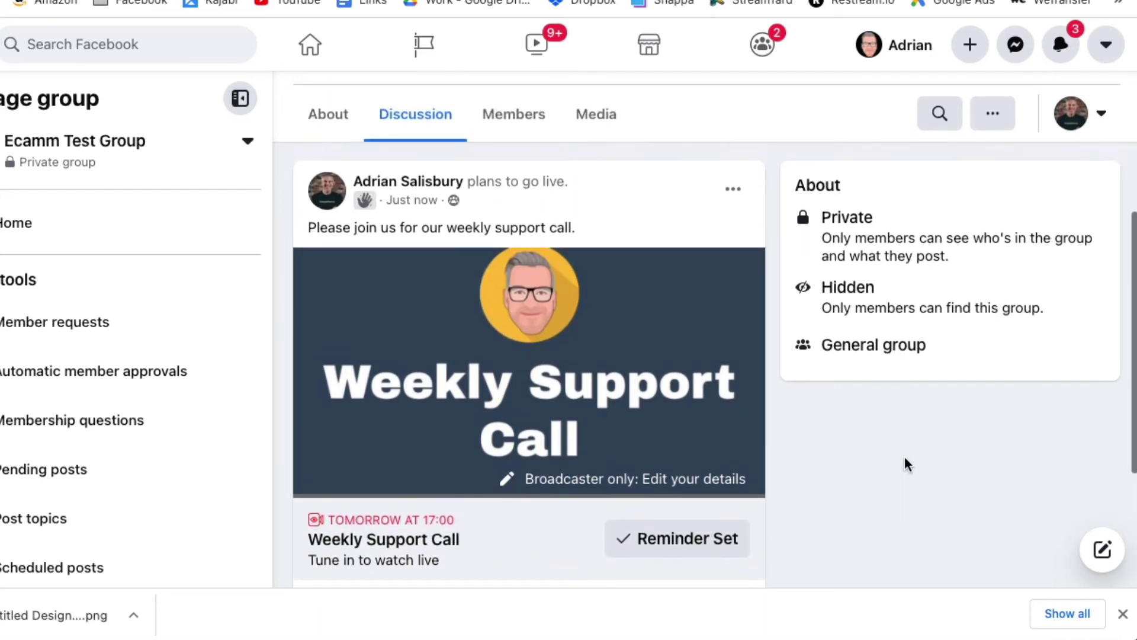
scroll(905, 458, down, 3)
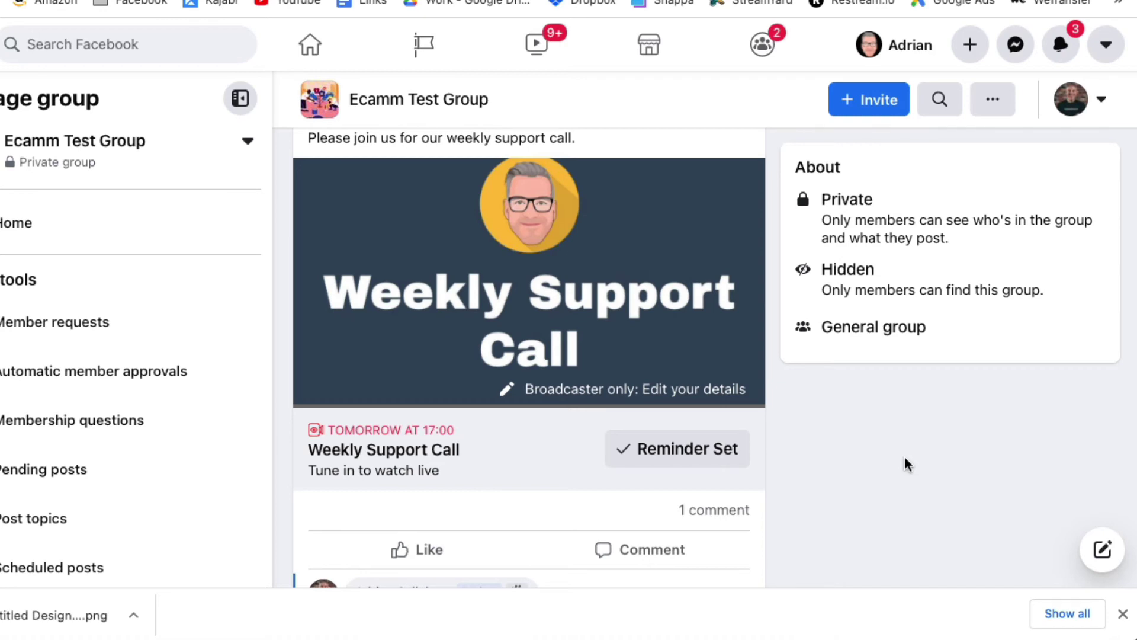
Open the announcement's own post on the business Page via Ecamm Live Beta > View Post on Facebook.
scroll(904, 454, up, 3)
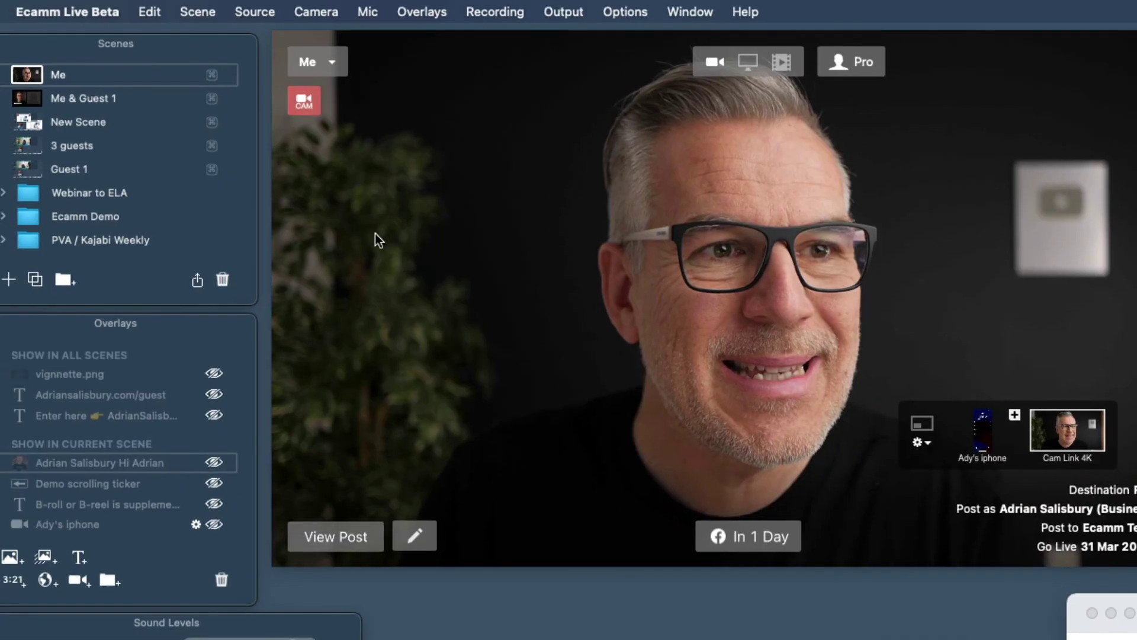
click(67, 12)
click(57, 205)
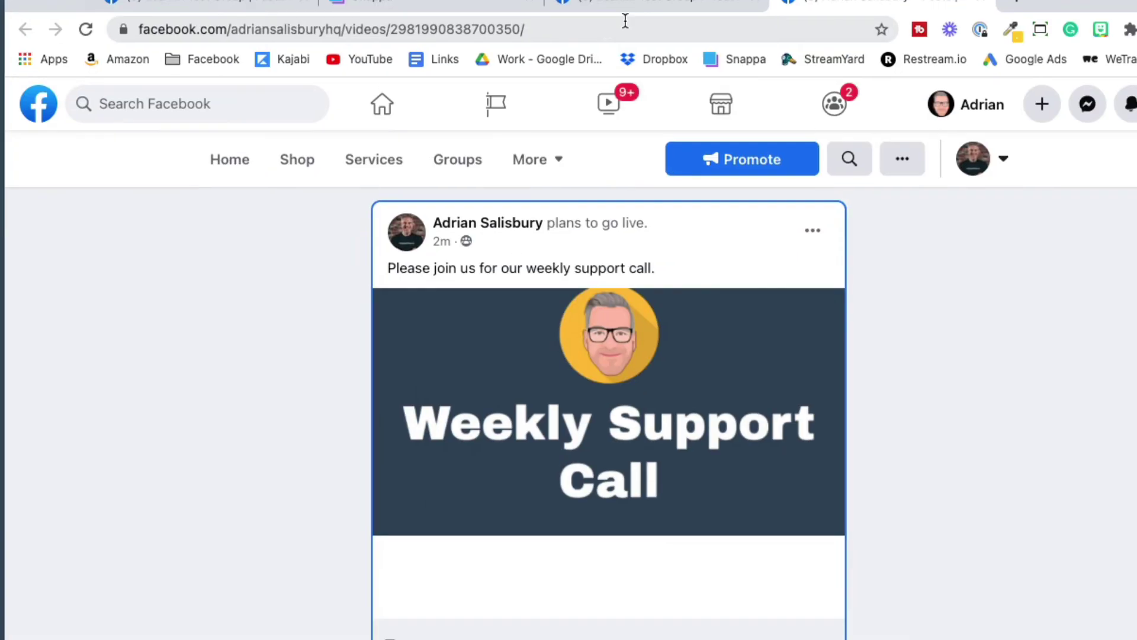
Copy the Weekly Support Call post's link address from its 2m timestamp.
drag(604, 30, 141, 29)
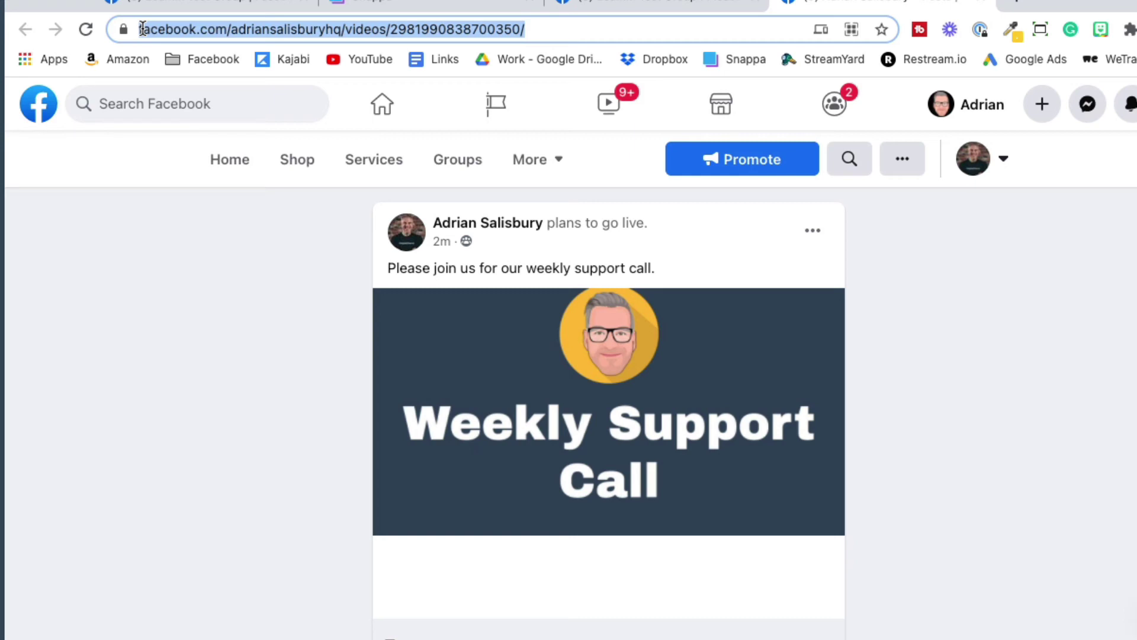
click(473, 242)
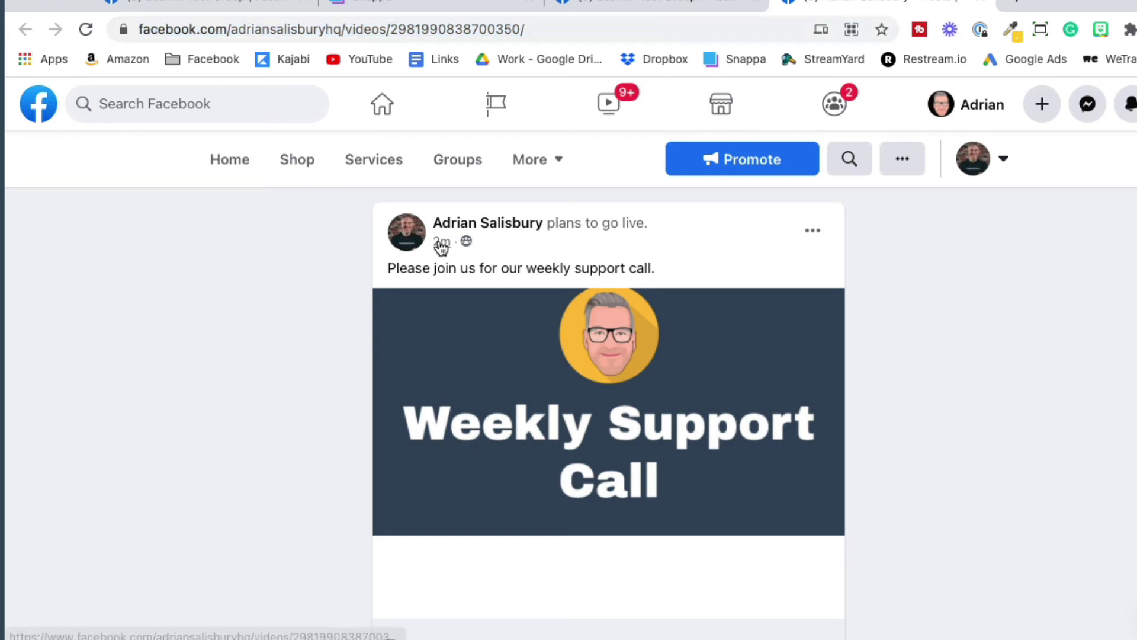
mouse_move(442, 246)
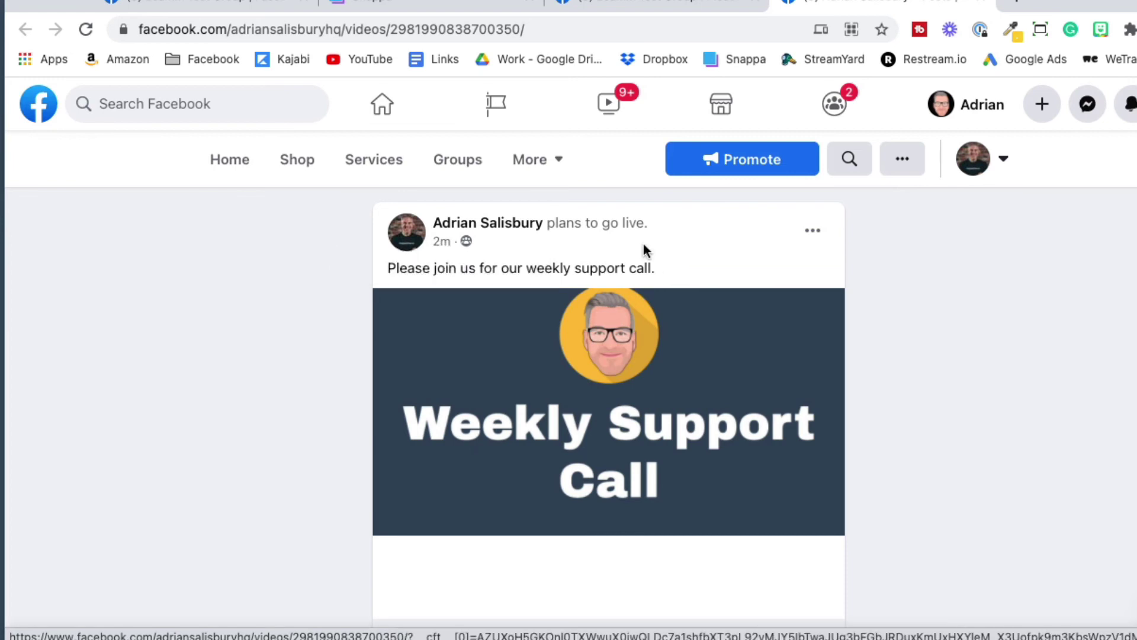
right_click(444, 243)
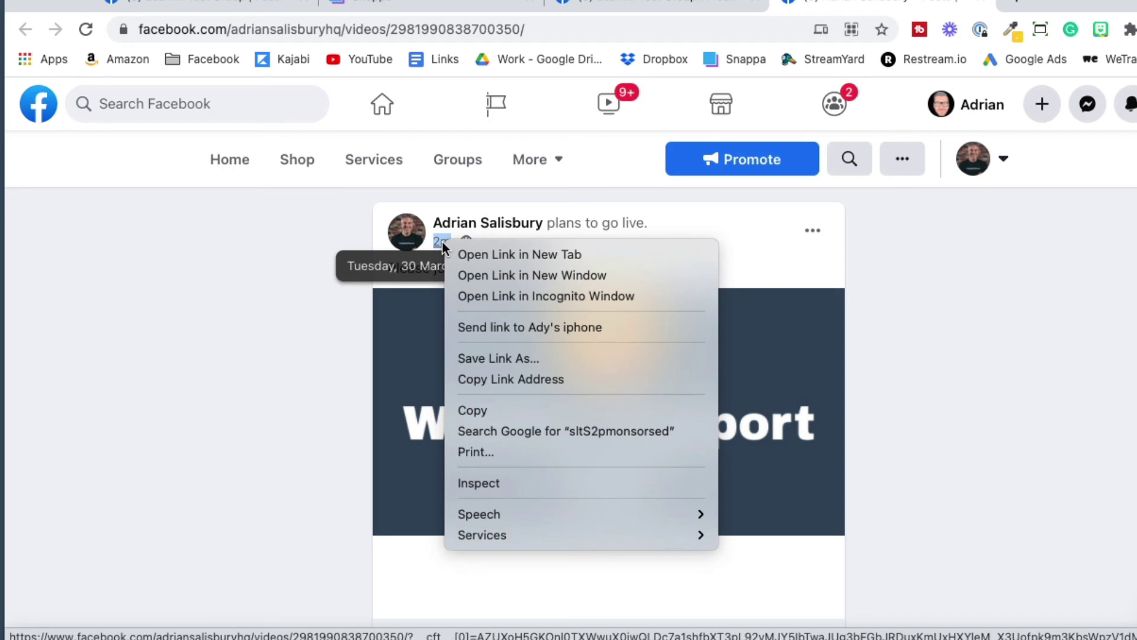
click(467, 379)
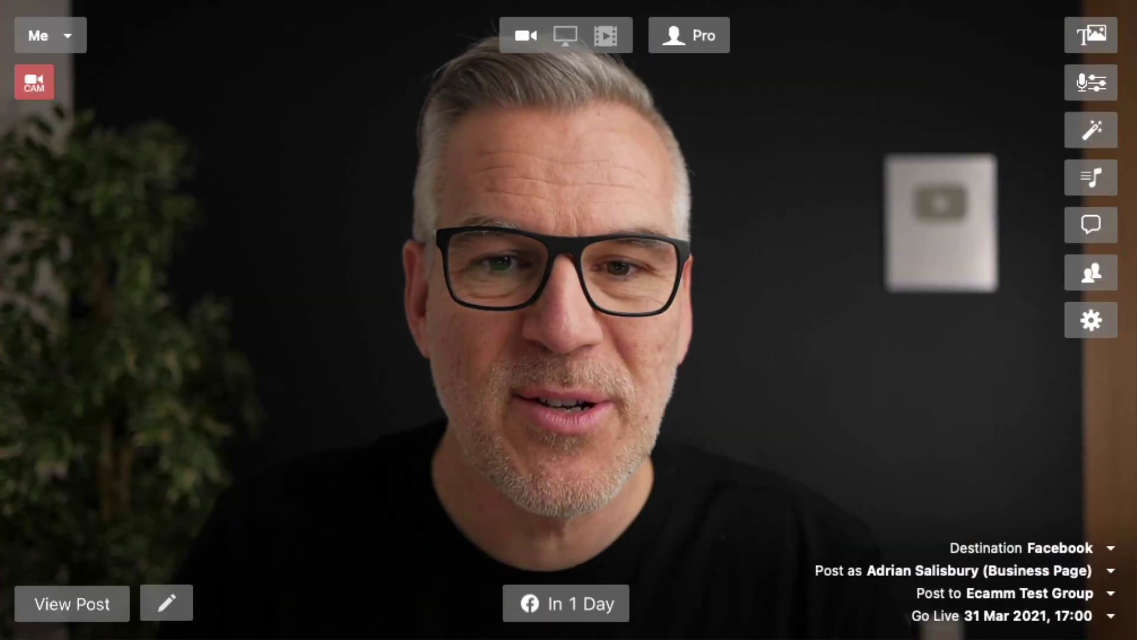
mouse_move(851, 107)
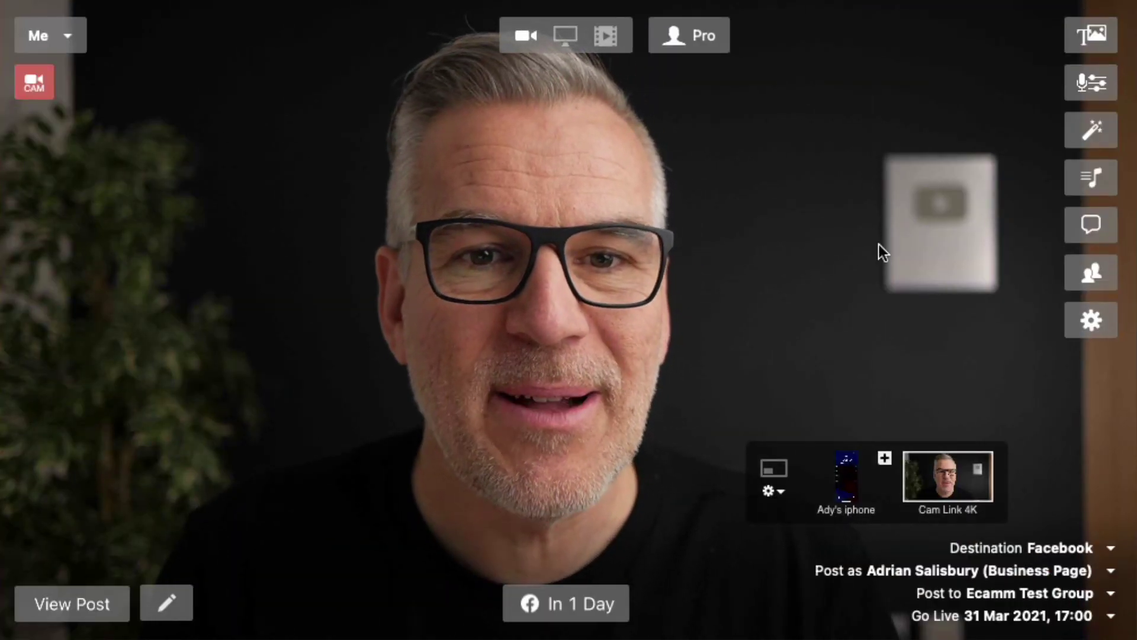